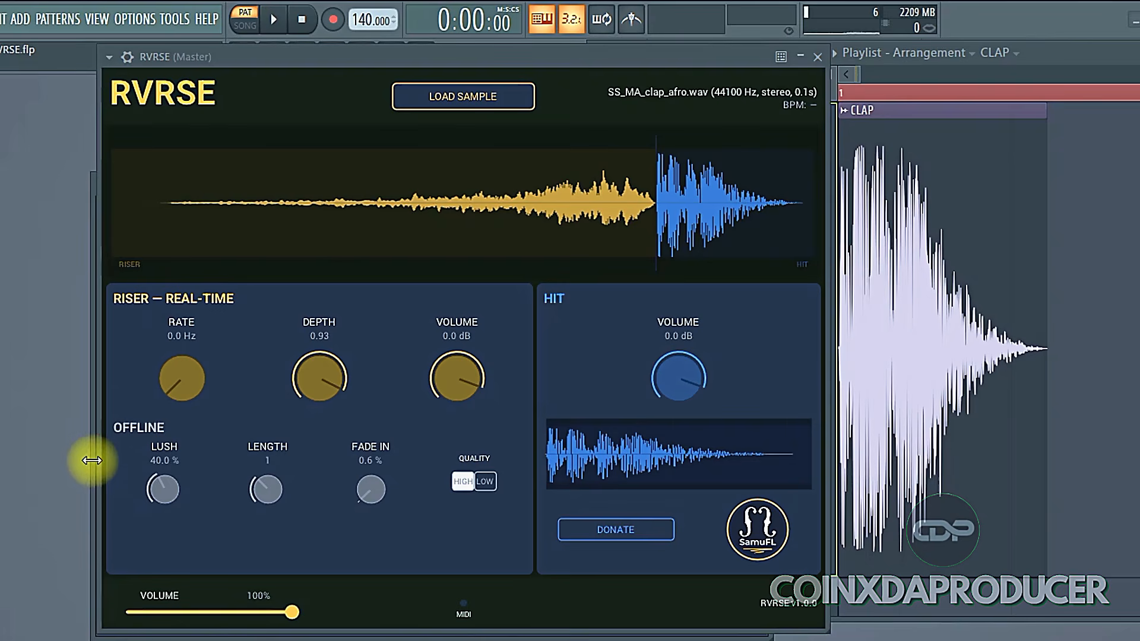
Record the RVRSE output into Edison on the Master while the pattern plays, and stop recording once the riser and hit are captured
click(92, 462)
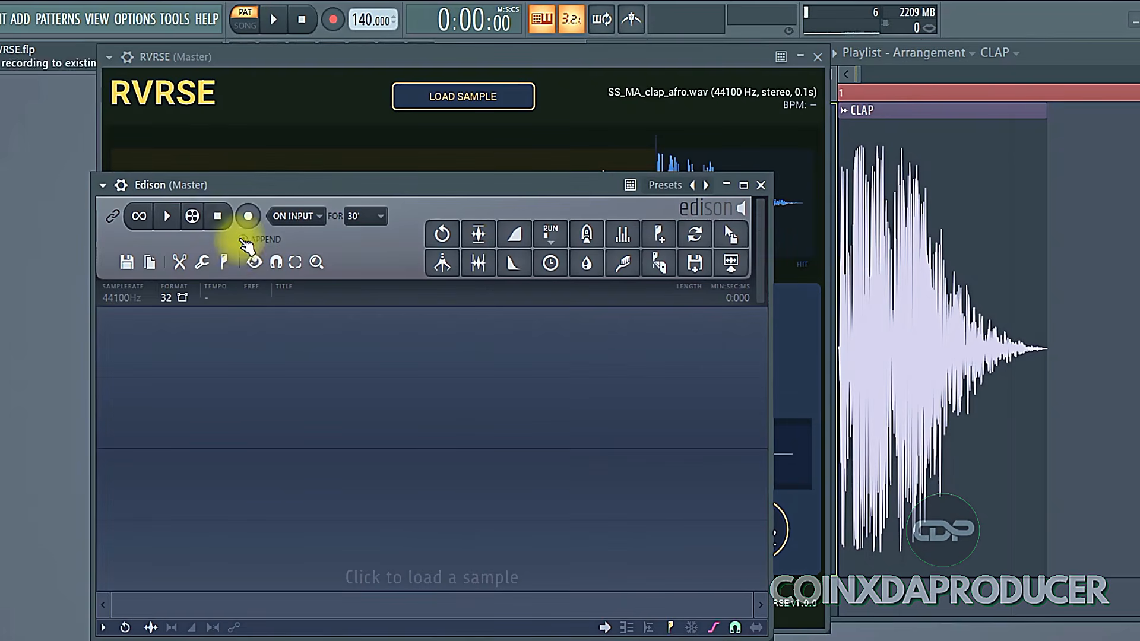
click(248, 215)
click(262, 55)
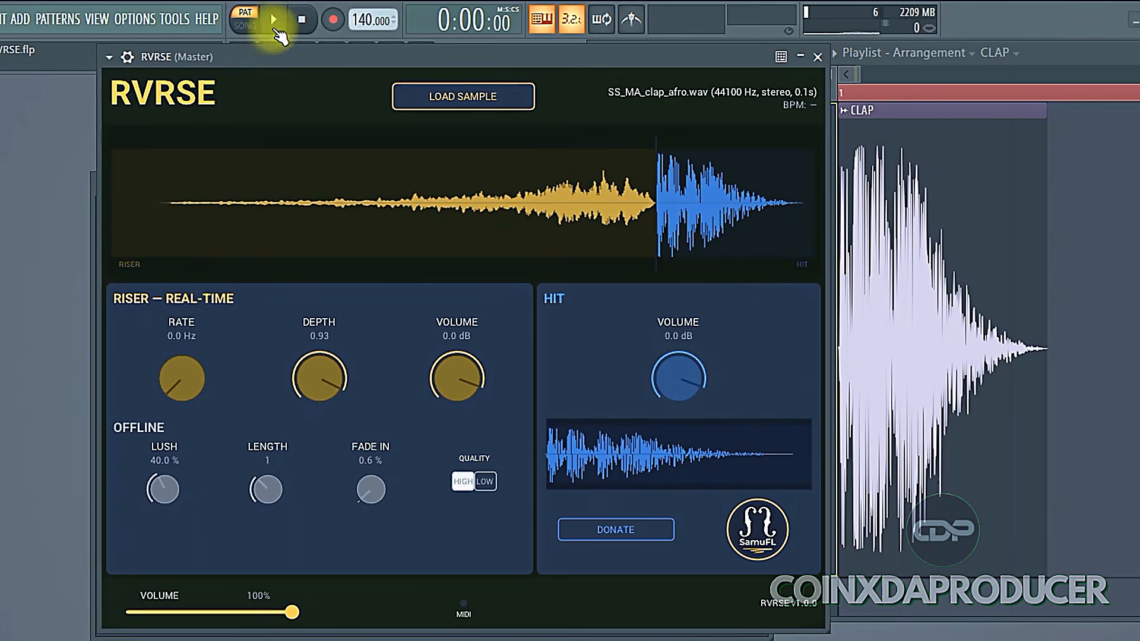
click(274, 19)
click(93, 207)
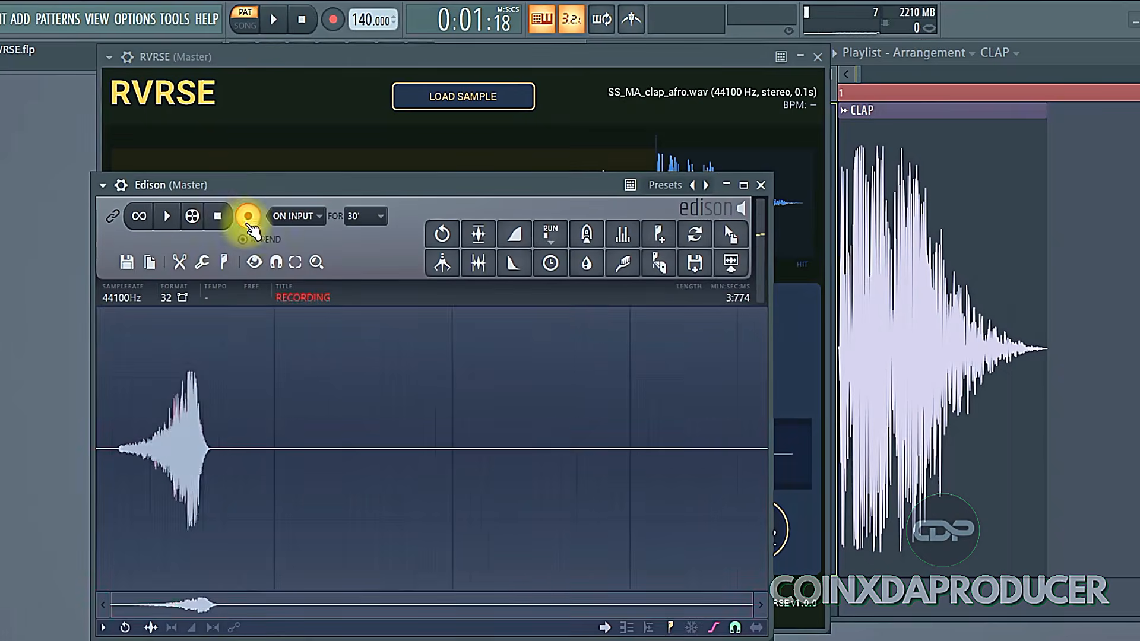
click(248, 217)
Trim the recording in Edison by deleting the empty audio around the captured riser and hit
mouse_move(197, 457)
mouse_down()
mouse_move(821, 499)
mouse_move(203, 451)
mouse_up()
key(Delete)
key(Delete)
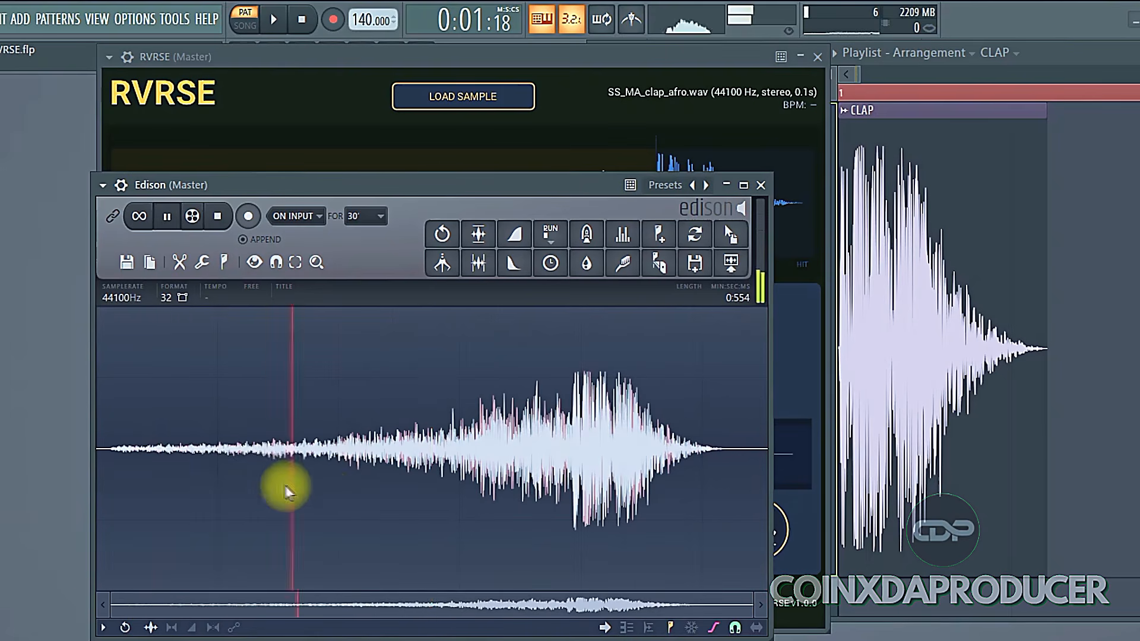
Send the trimmed recording to the playlist as an audio clip on Track 2, and bring the playlist into view
click(696, 236)
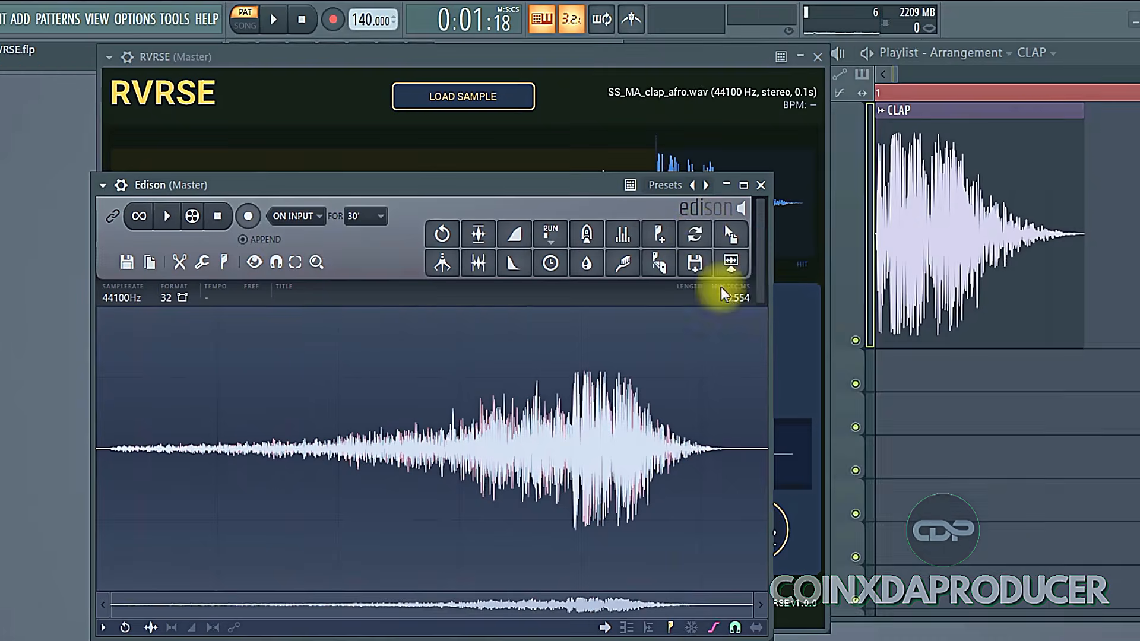
click(186, 126)
click(127, 57)
drag(1138, 61, 662, 70)
scroll(400, 156, down, 4)
Compare the original clap with the recorded riser by soloing Track 1 and Track 2 in turn during playback
right_click(370, 265)
key(space)
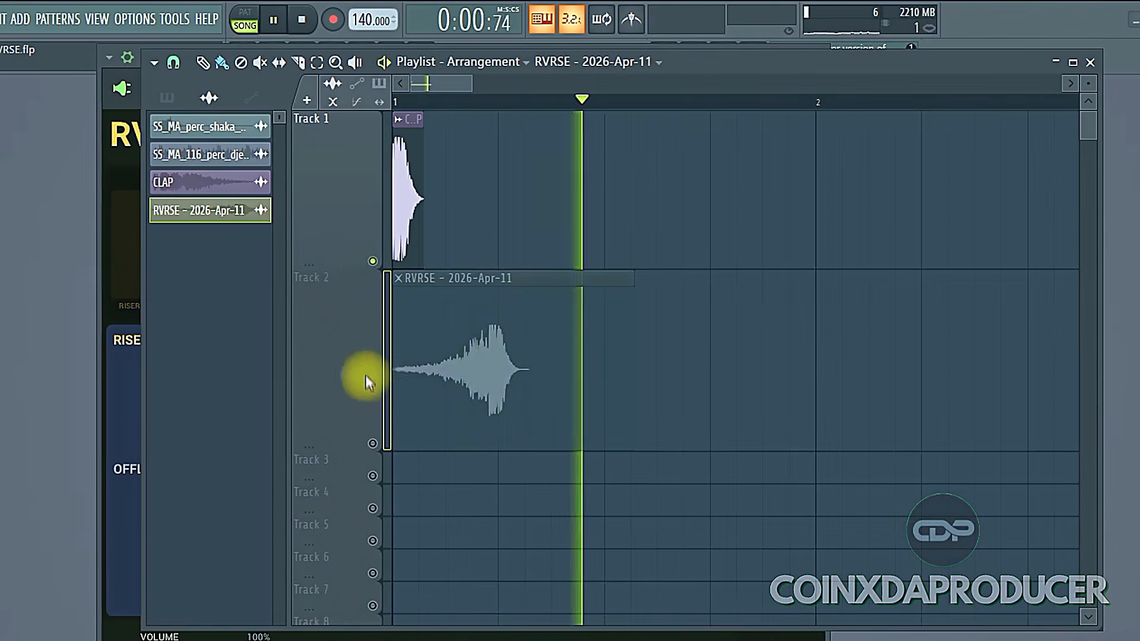
right_click(373, 444)
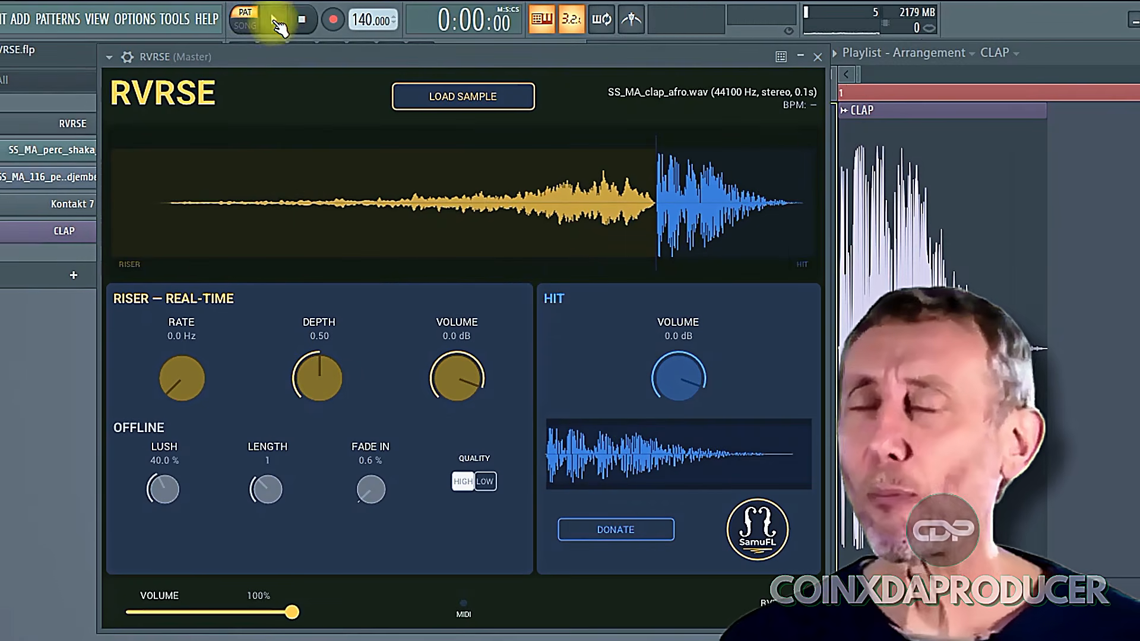
Play the pattern through RVRSE and lower the riser's Lush to 26.5 %
click(278, 24)
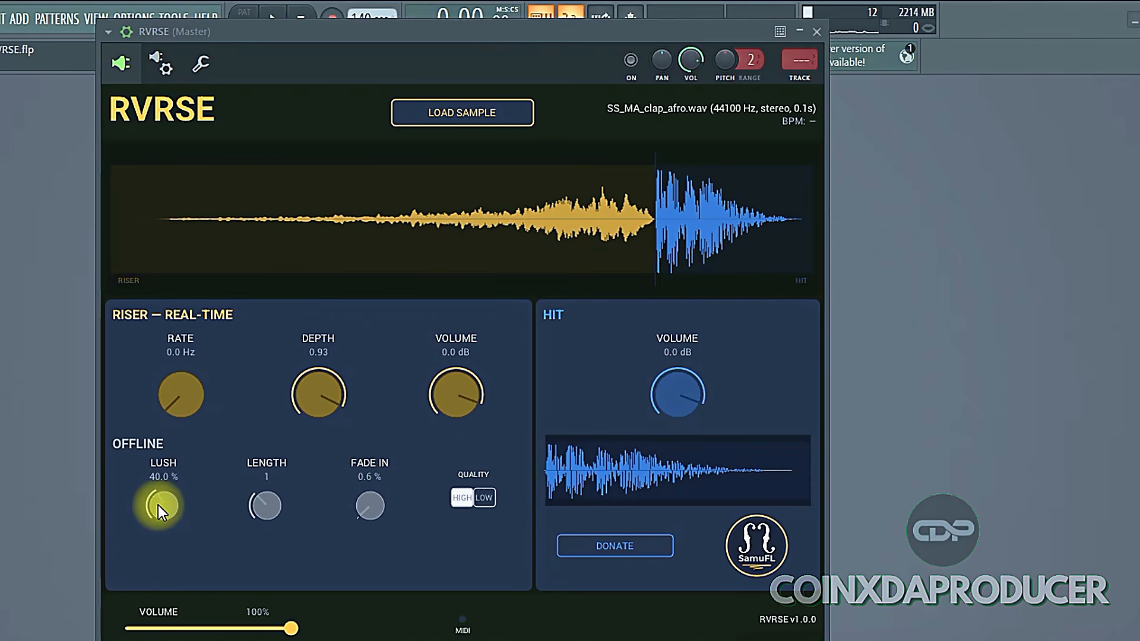
mouse_move(158, 512)
mouse_down()
mouse_move(158, 538)
mouse_move(158, 523)
mouse_up()
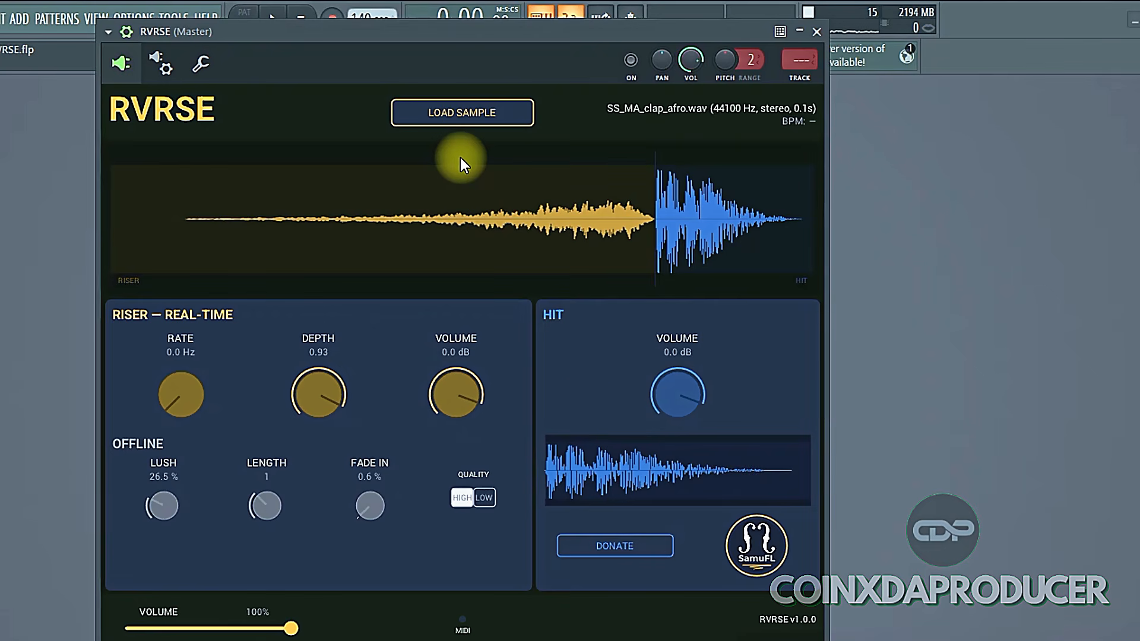
Look at the Claps folder in the sample loading dialog, dismiss it without loading anything, and check the master volume slider
click(468, 113)
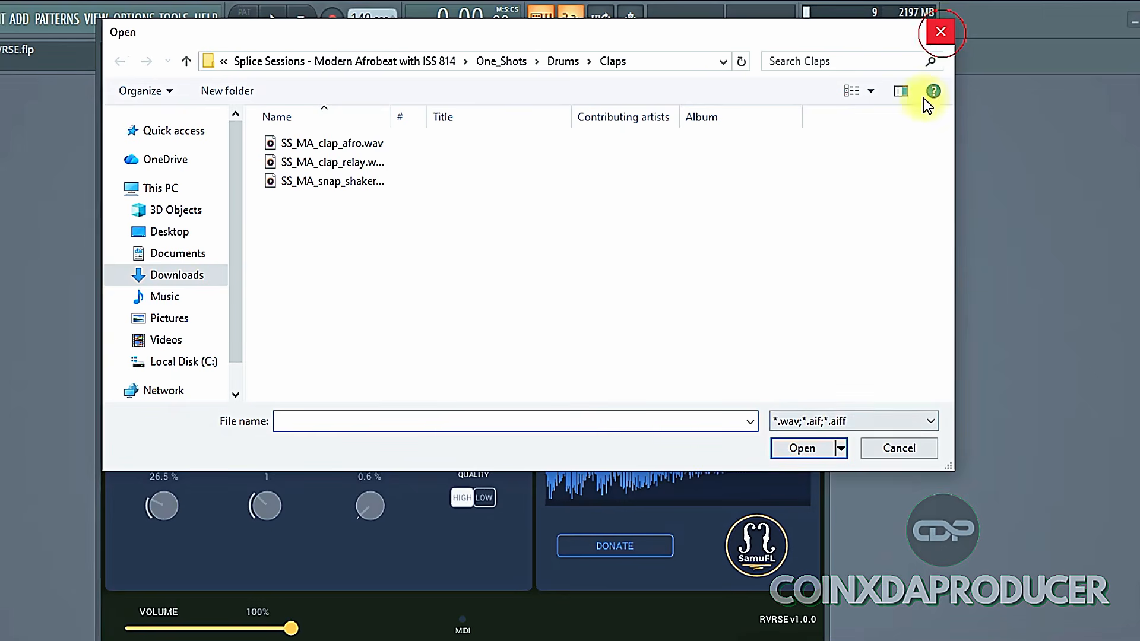
click(941, 31)
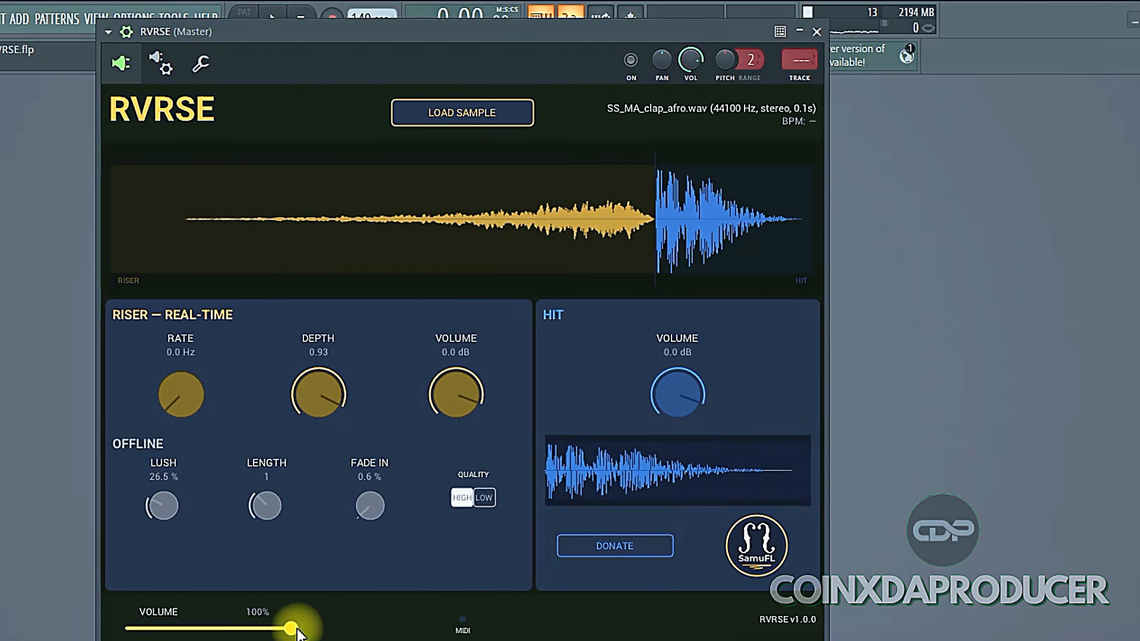
drag(297, 635, 291, 628)
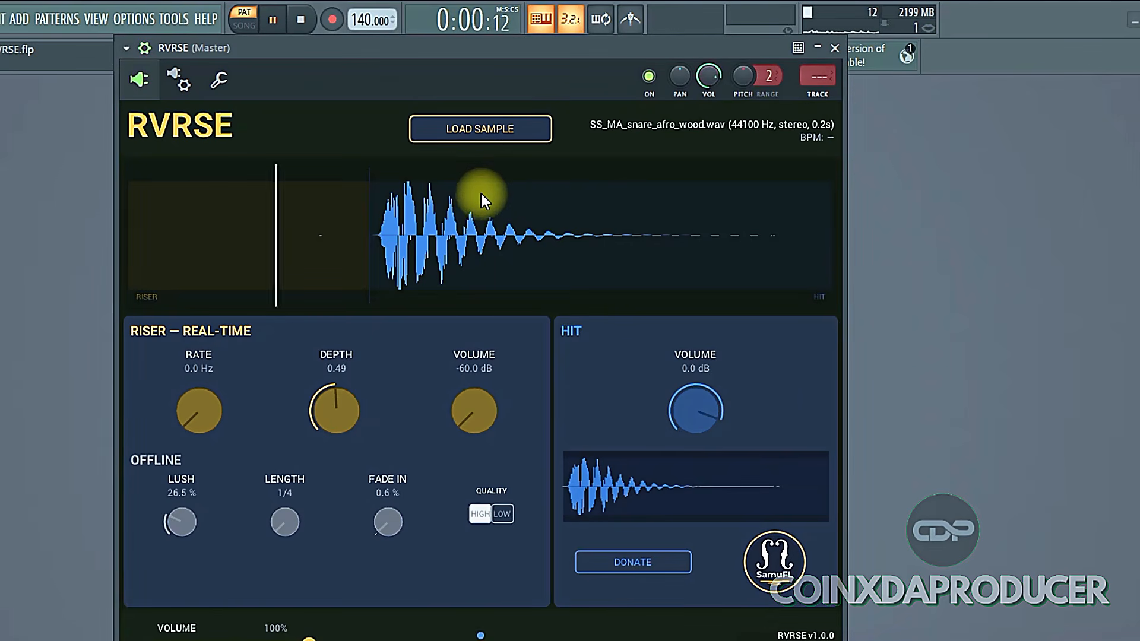
Restart playback, set the riser's Rate to 10.2 Hz and raise the riser's Volume to 6.0 dB
key(space)
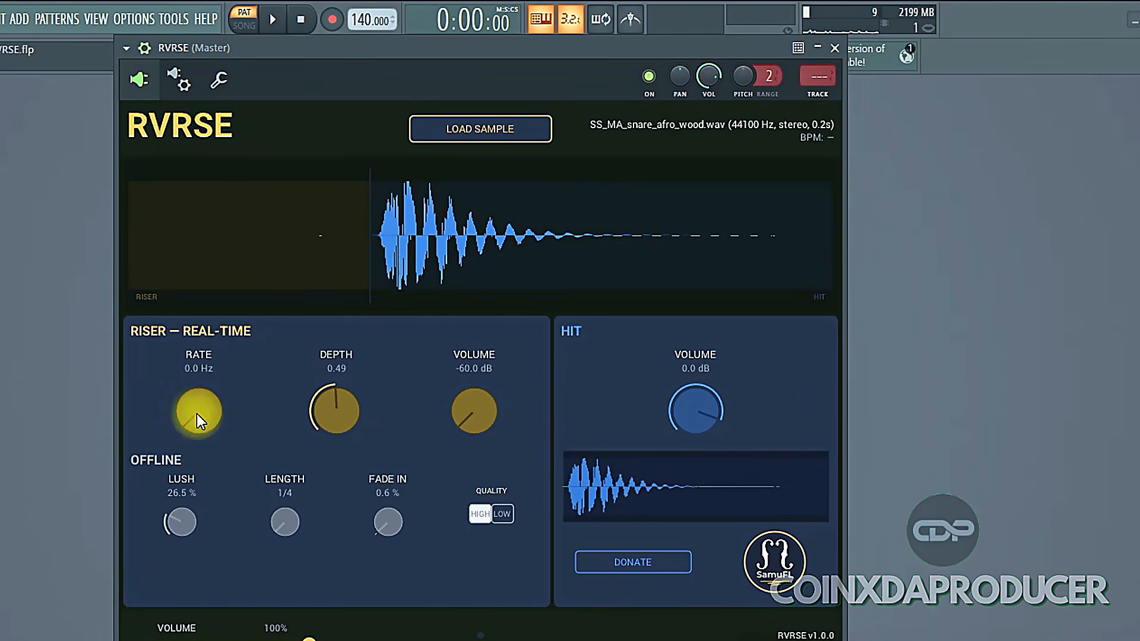
key(space)
drag(197, 414, 197, 371)
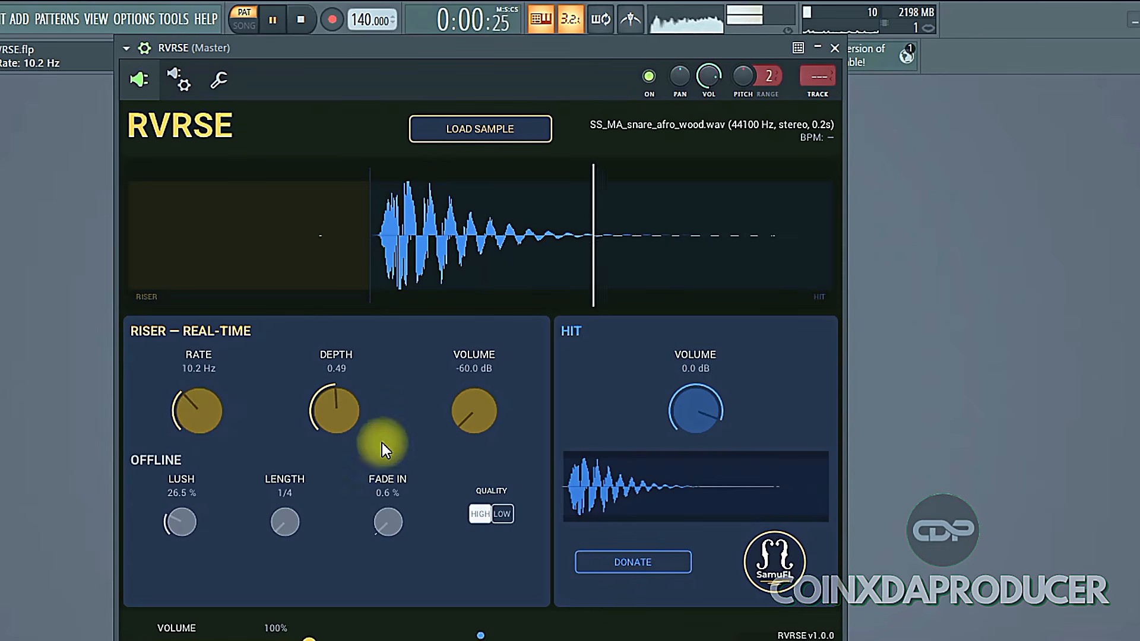
drag(474, 416, 479, 378)
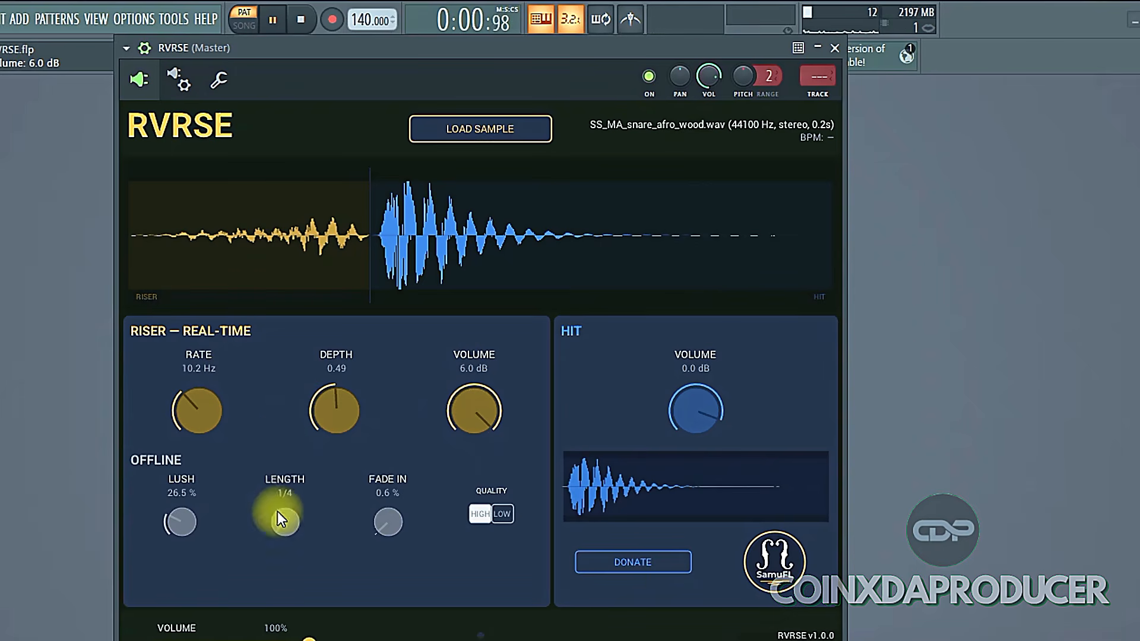
Try faster riser Rate settings during playback, including 23.5 Hz and 18.0 Hz, up to 30.0 Hz
drag(197, 413, 220, 394)
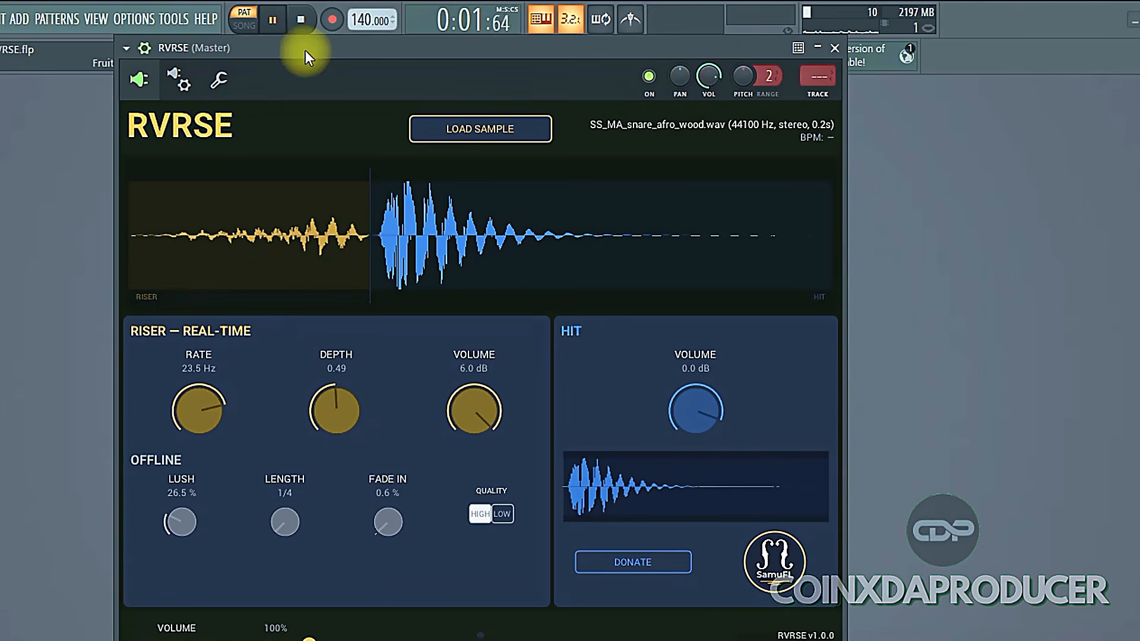
click(303, 30)
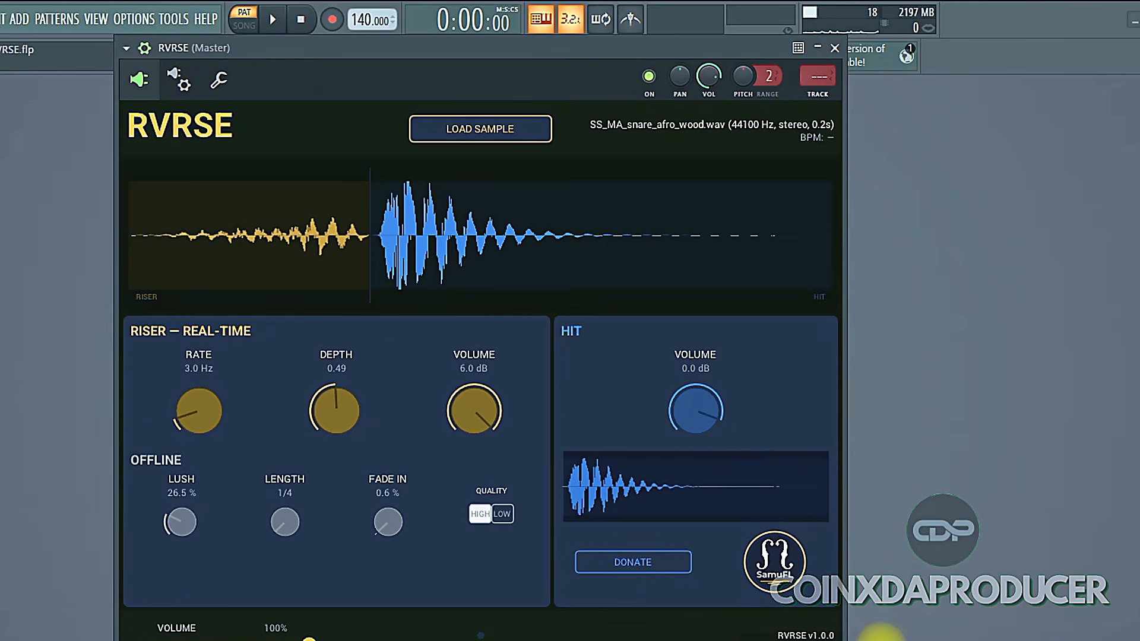
key(space)
scroll(189, 425, up, 5)
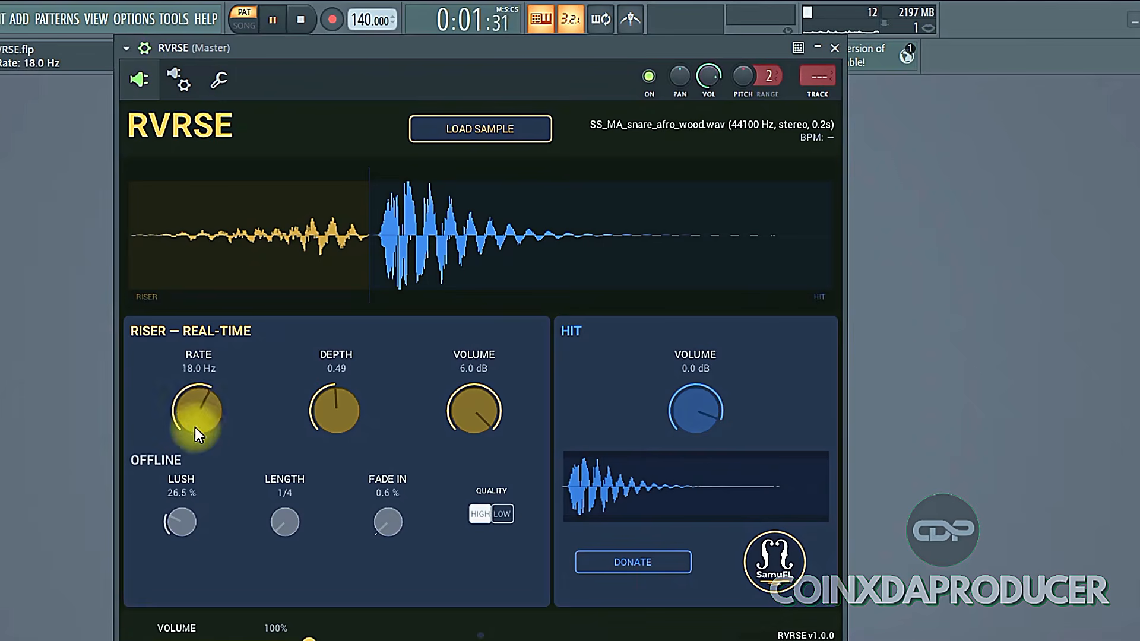
scroll(198, 410, up, 4)
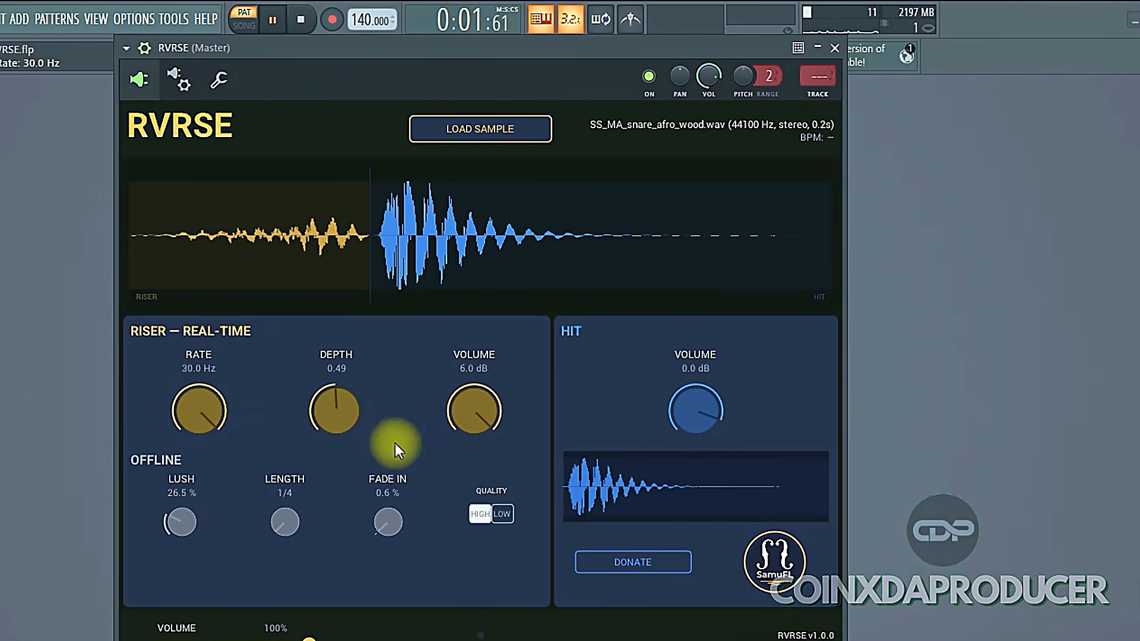
Try the riser at Depth 1.00 with Rate 17.9 Hz, reduce the Depth to 0.00, and stop playback
mouse_move(337, 400)
mouse_down()
mouse_move(337, 452)
mouse_move(334, 357)
mouse_up()
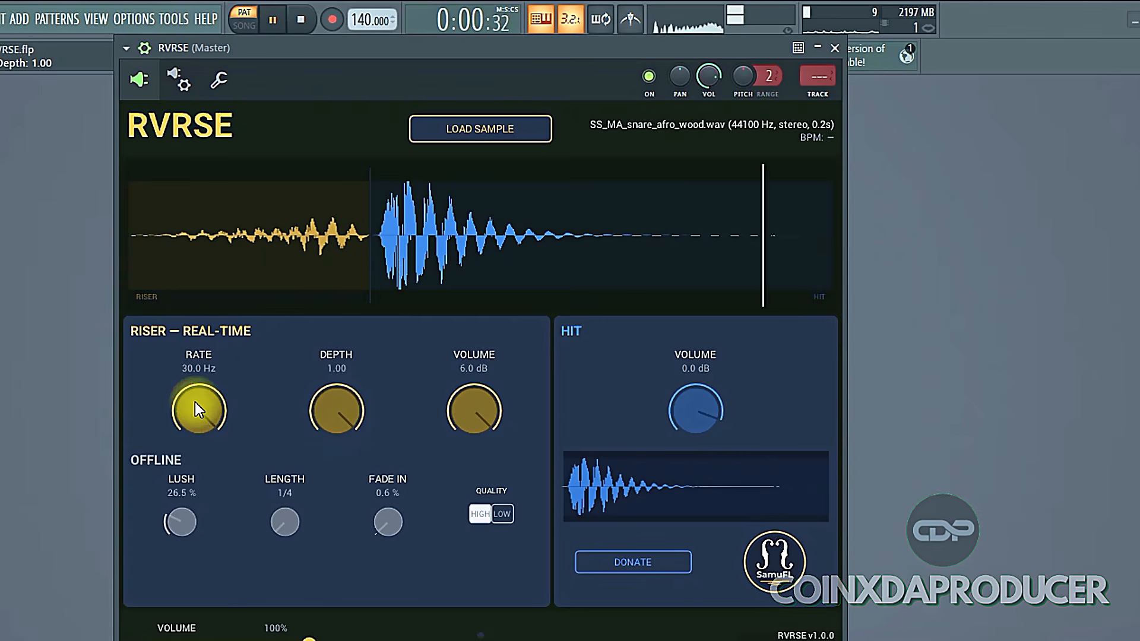
drag(196, 402, 197, 426)
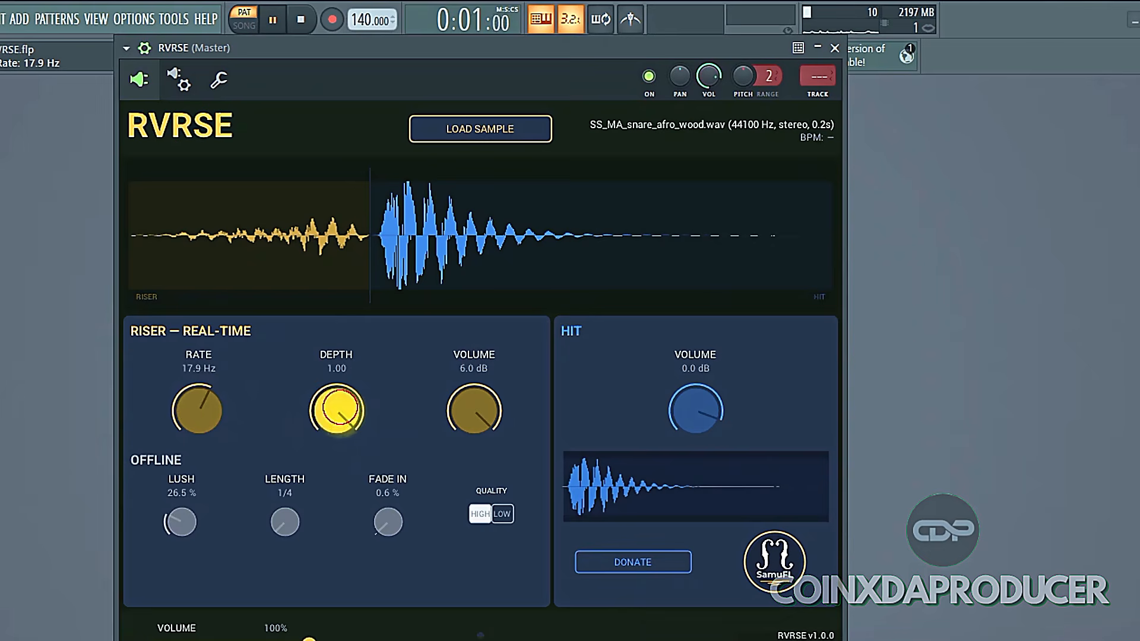
drag(342, 411, 345, 457)
click(301, 20)
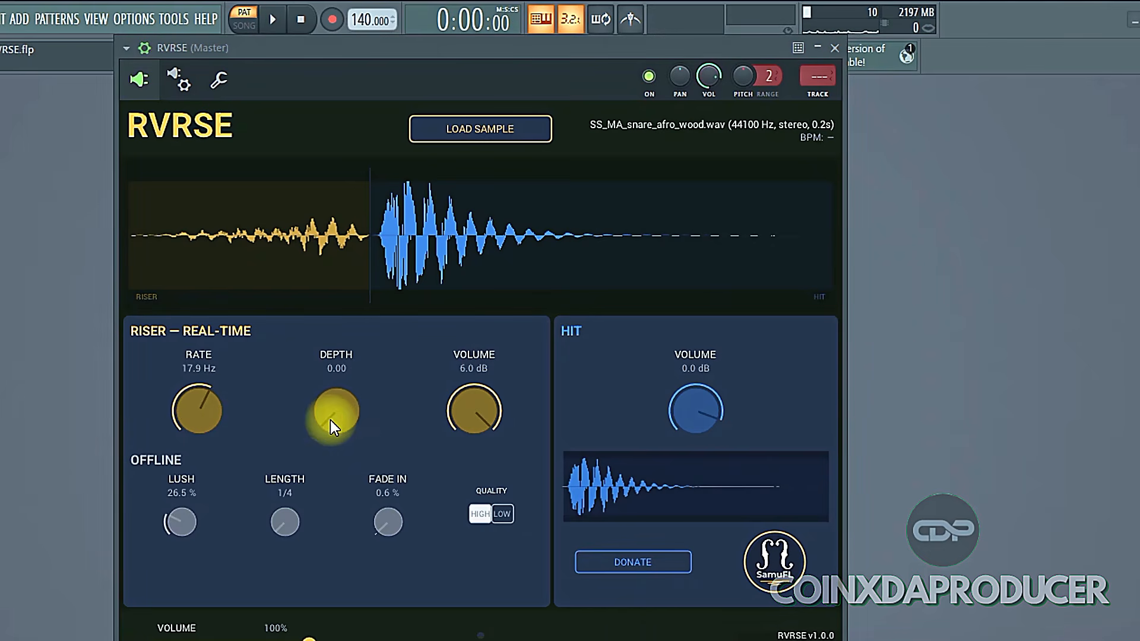
Set the riser's Depth to 1.00 and Rate to 19.3 Hz, and audition it with the riser Volume at 6.0 dB
drag(331, 419, 329, 448)
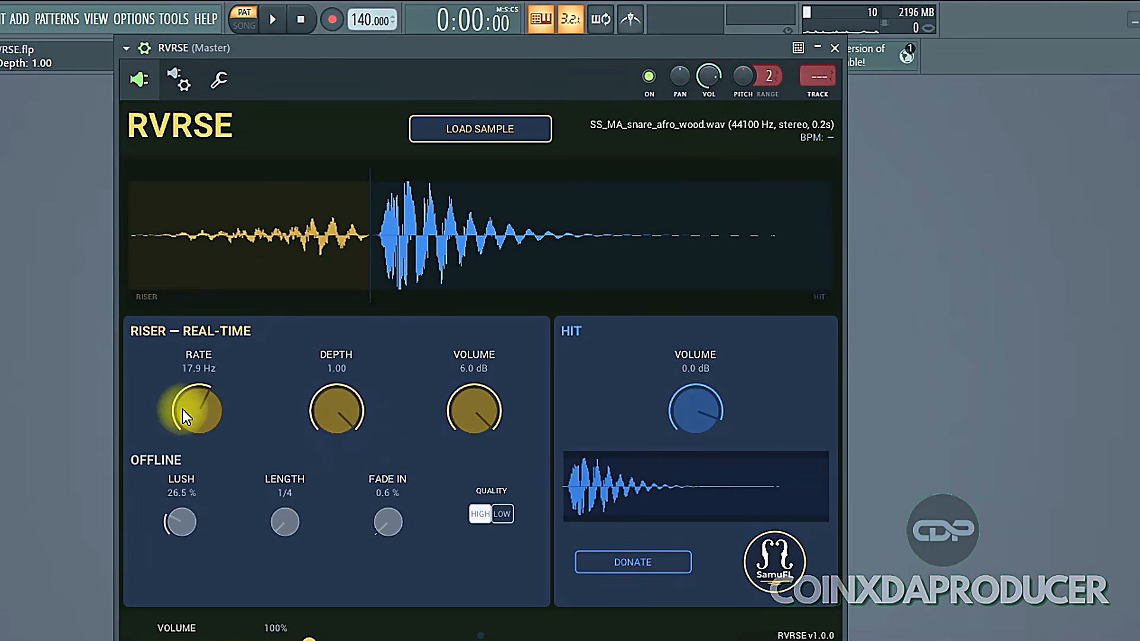
drag(183, 409, 214, 395)
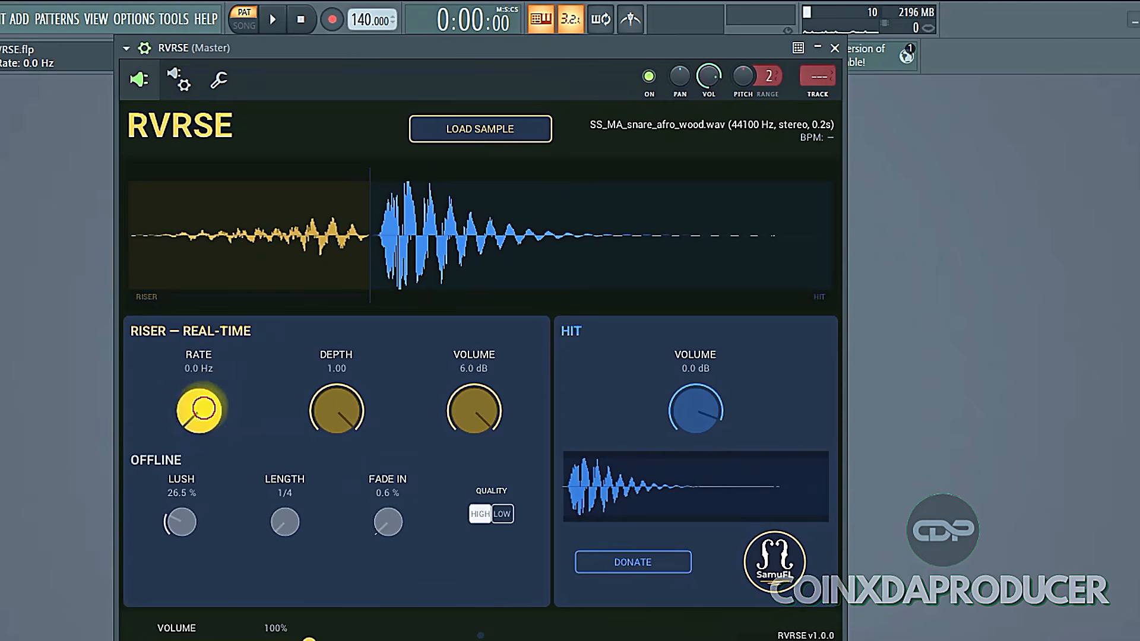
drag(198, 410, 187, 409)
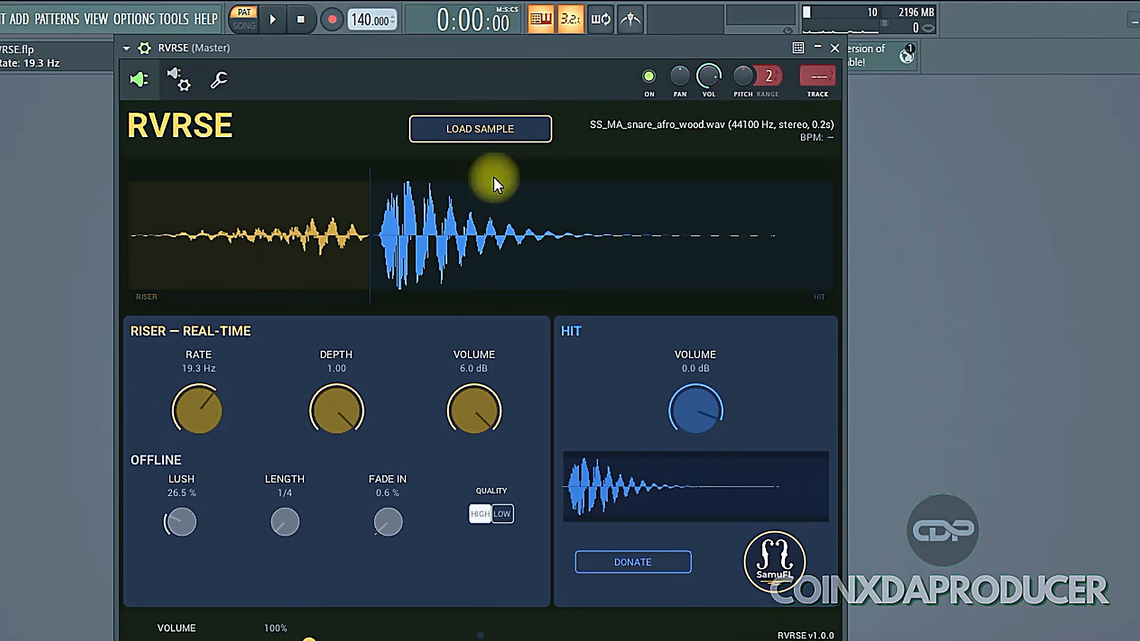
key(space)
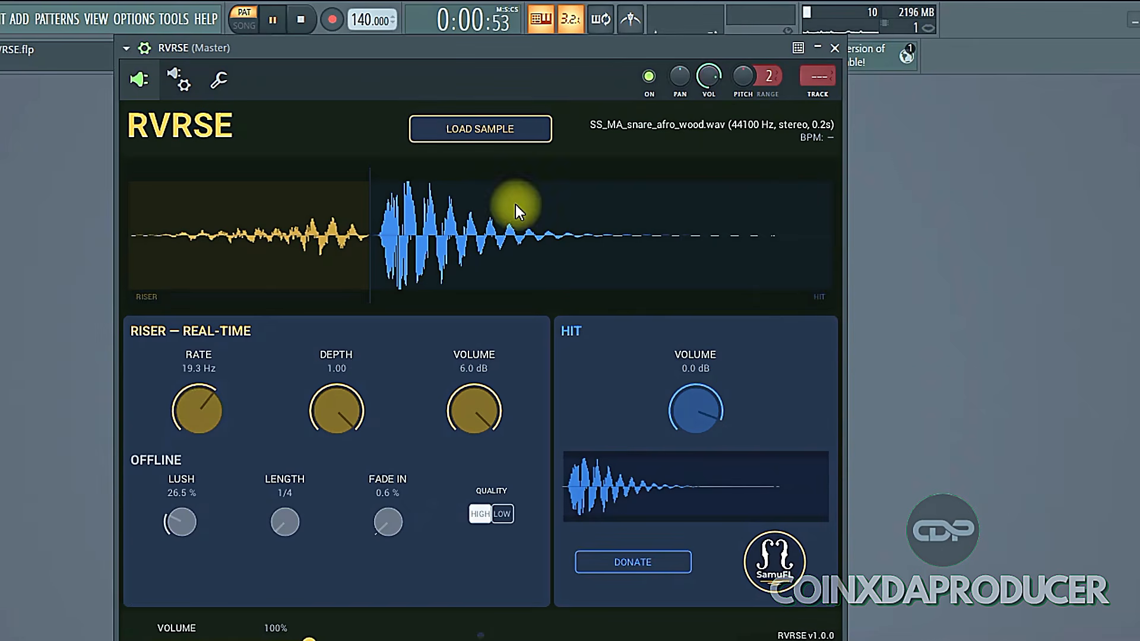
key(space)
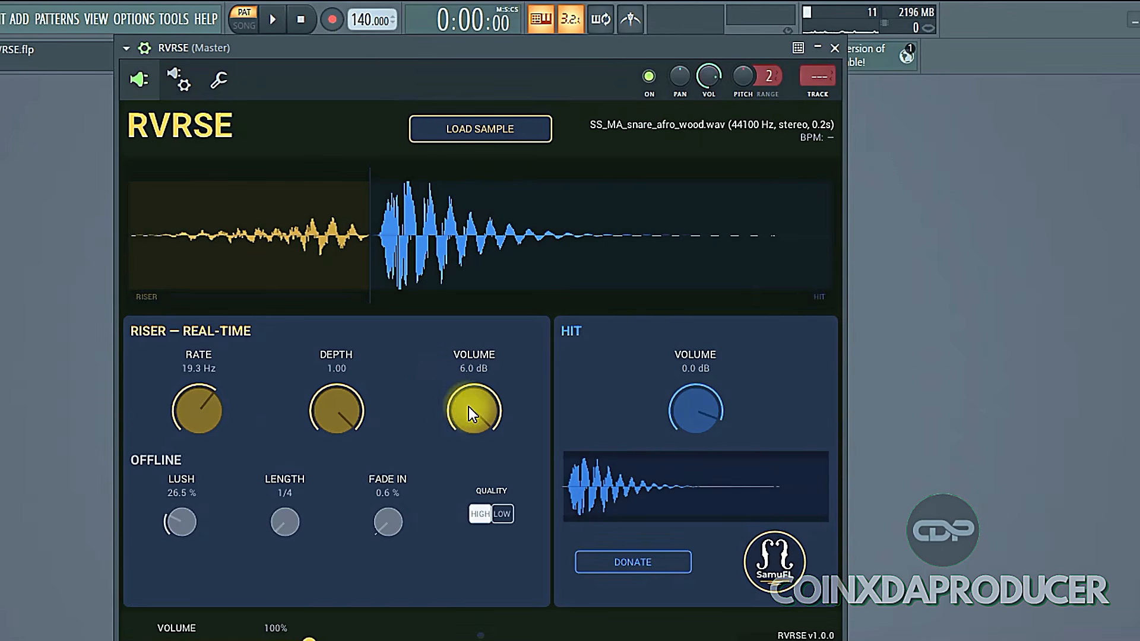
drag(462, 417, 461, 409)
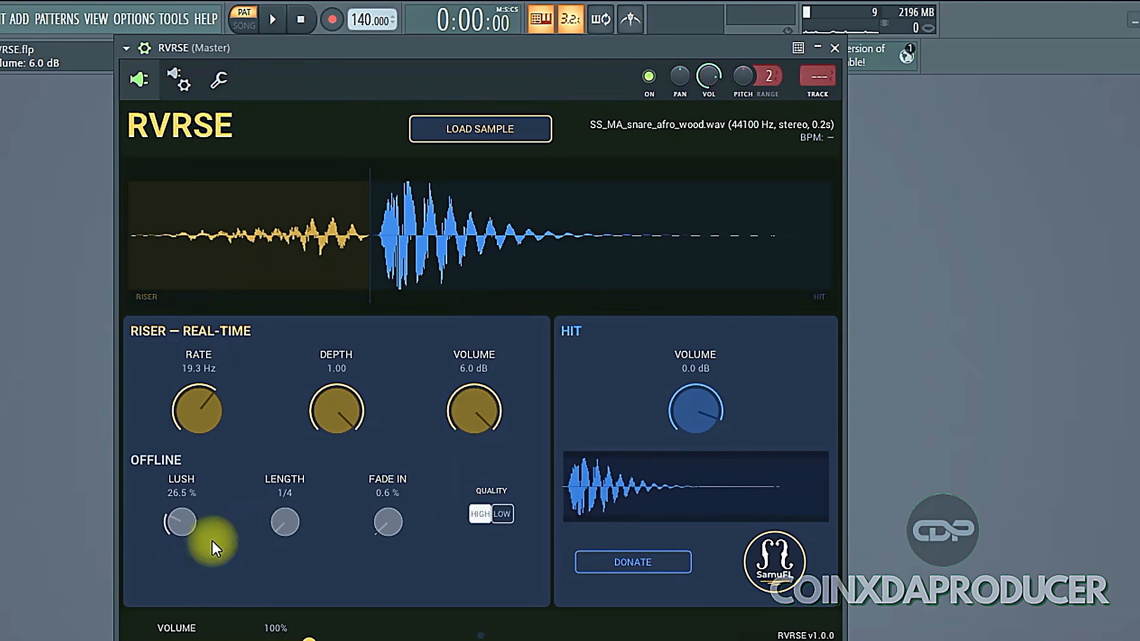
Try the riser's Lush at 0.0 % and 14.1 %, start playback, and set Lush to 100.0 %
double_click(177, 520)
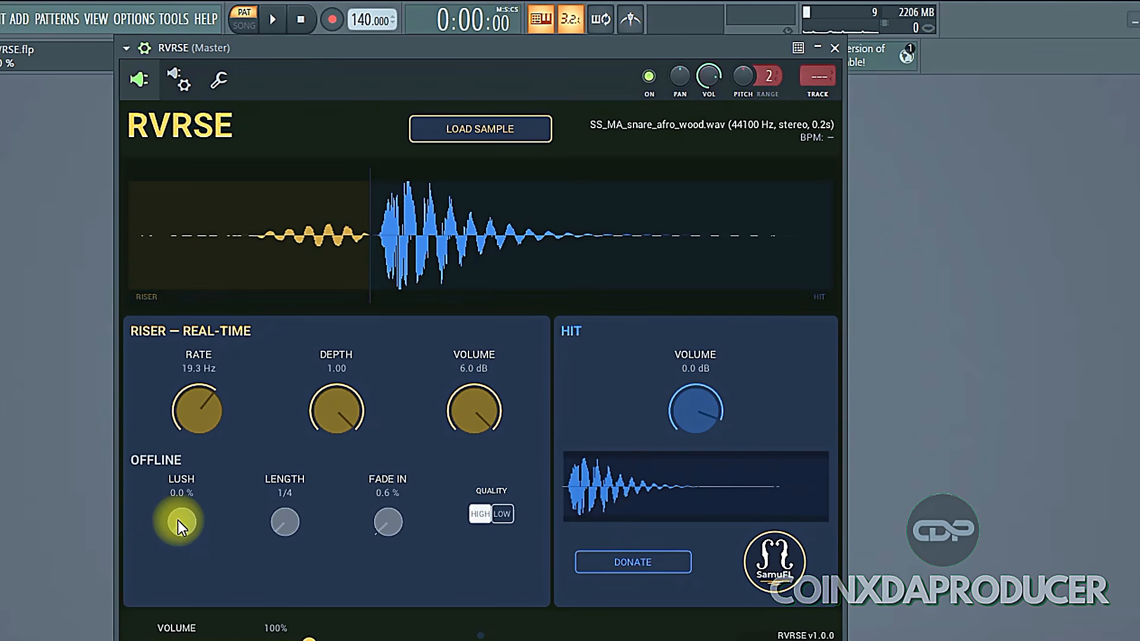
drag(173, 525, 158, 507)
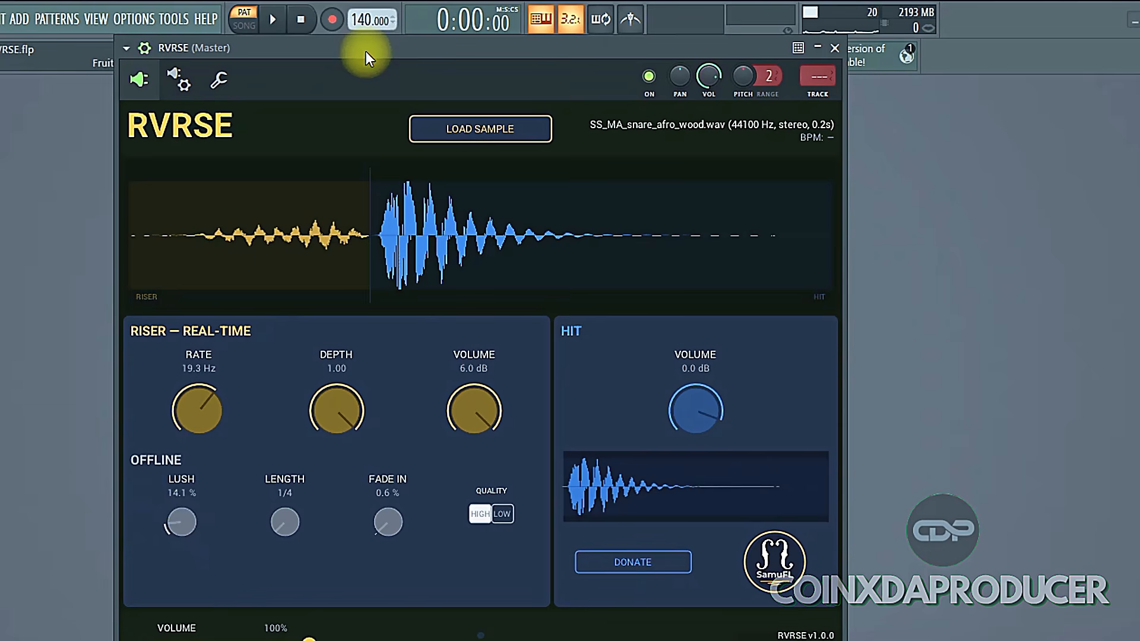
key(space)
drag(172, 531, 212, 480)
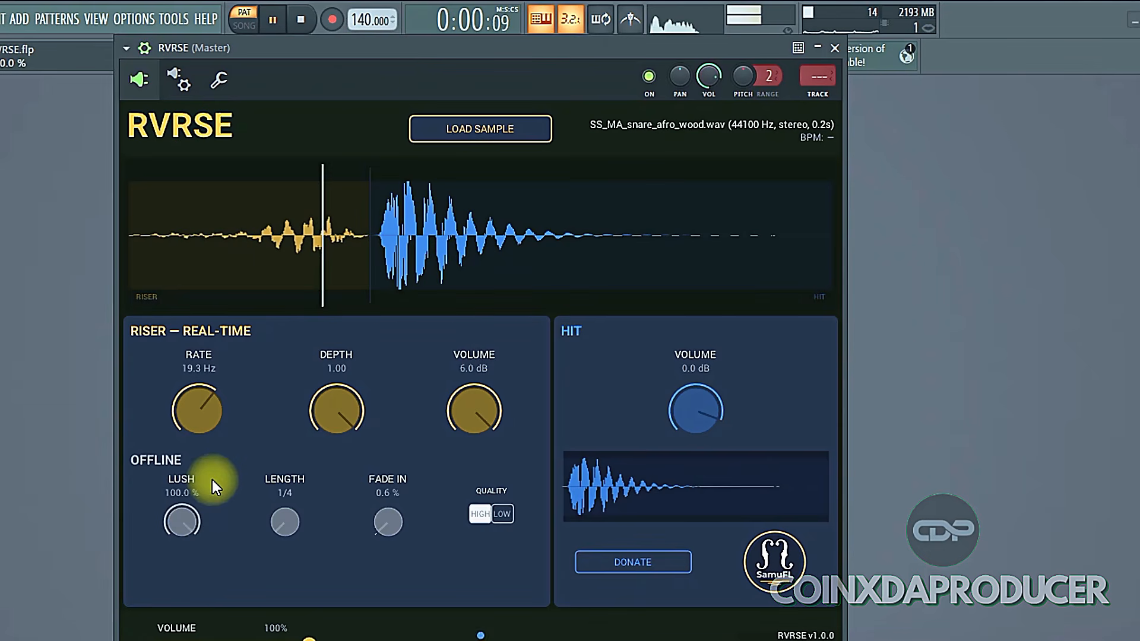
Set the riser's Rate to 0.0 Hz, Depth to 1.00 and Fade In to 0.0 % while the pattern plays
double_click(208, 389)
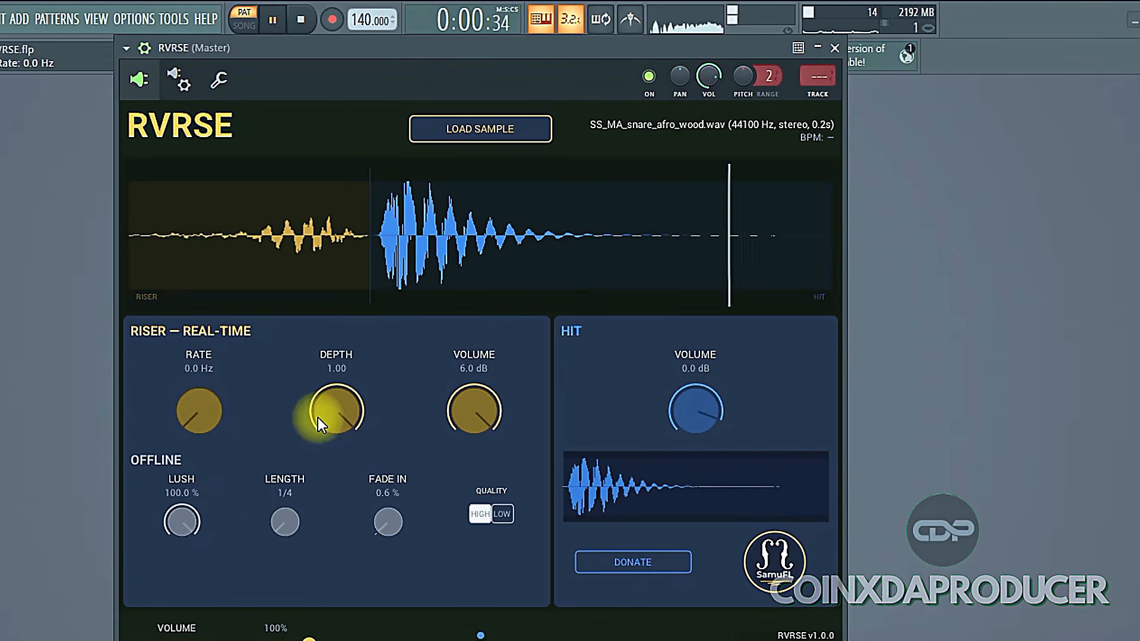
double_click(334, 399)
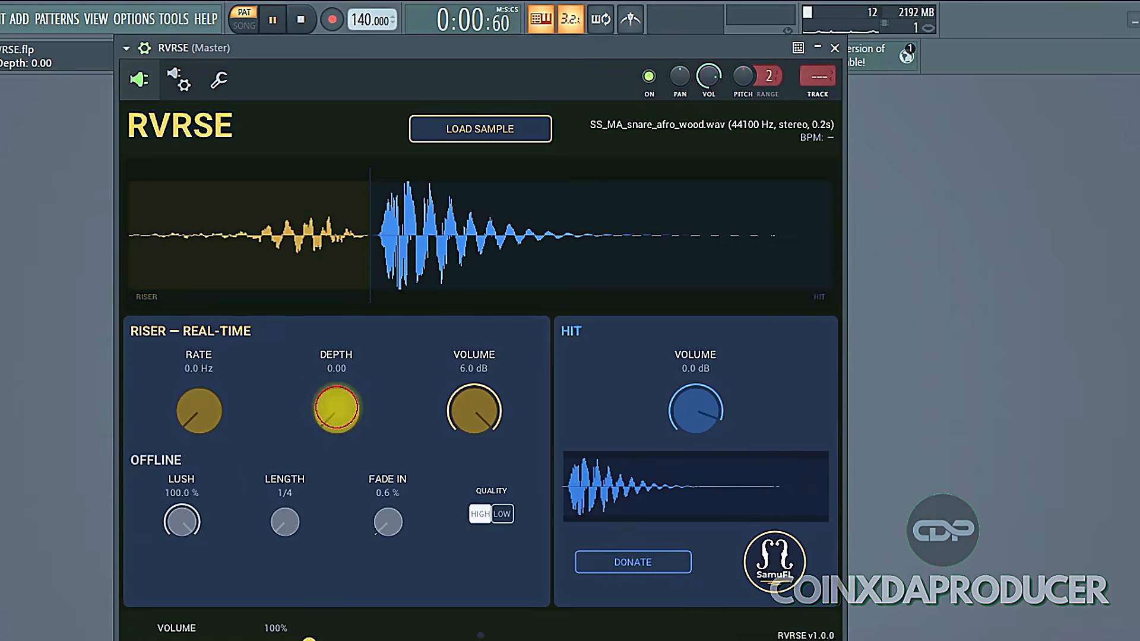
double_click(337, 406)
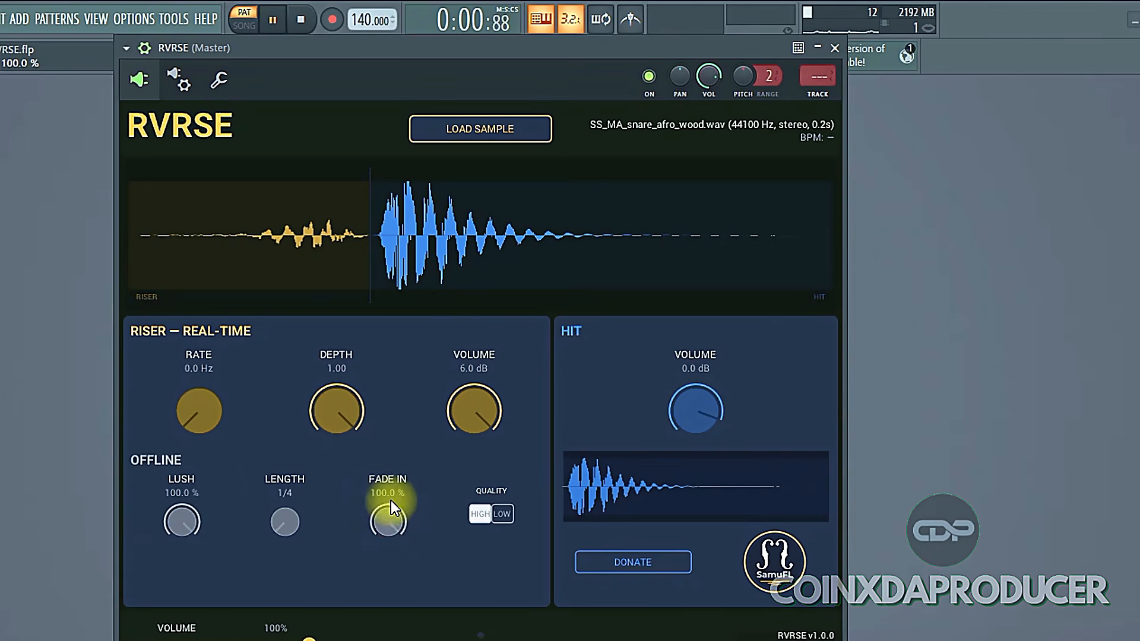
double_click(389, 519)
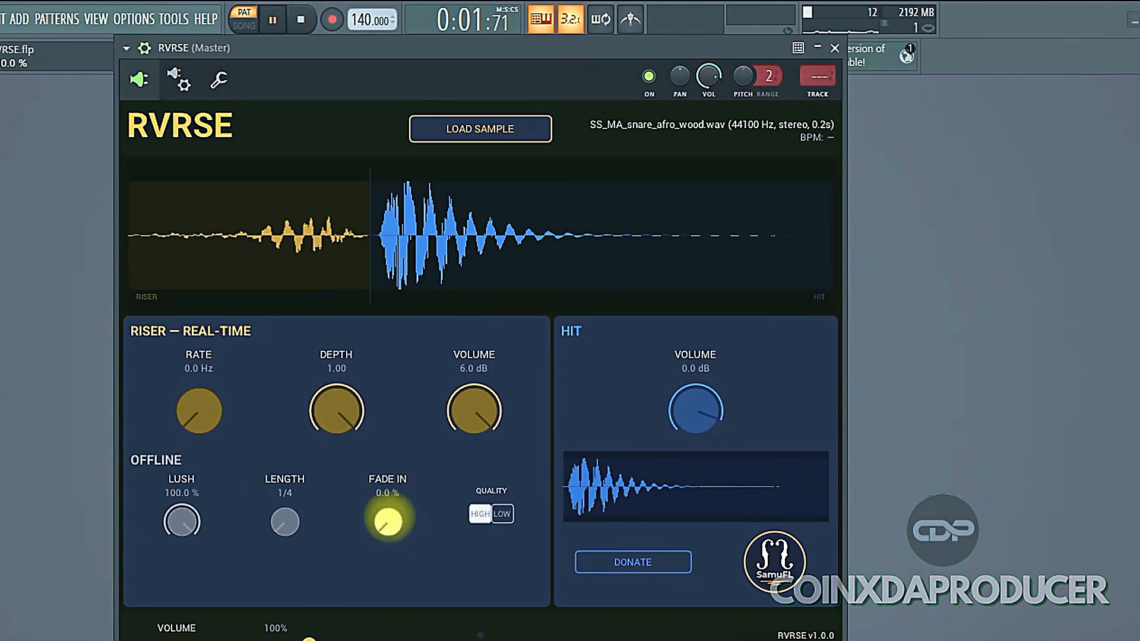
Try the riser's Lush at 0.0 %, set it to 27.7 %, and stop playback
double_click(182, 514)
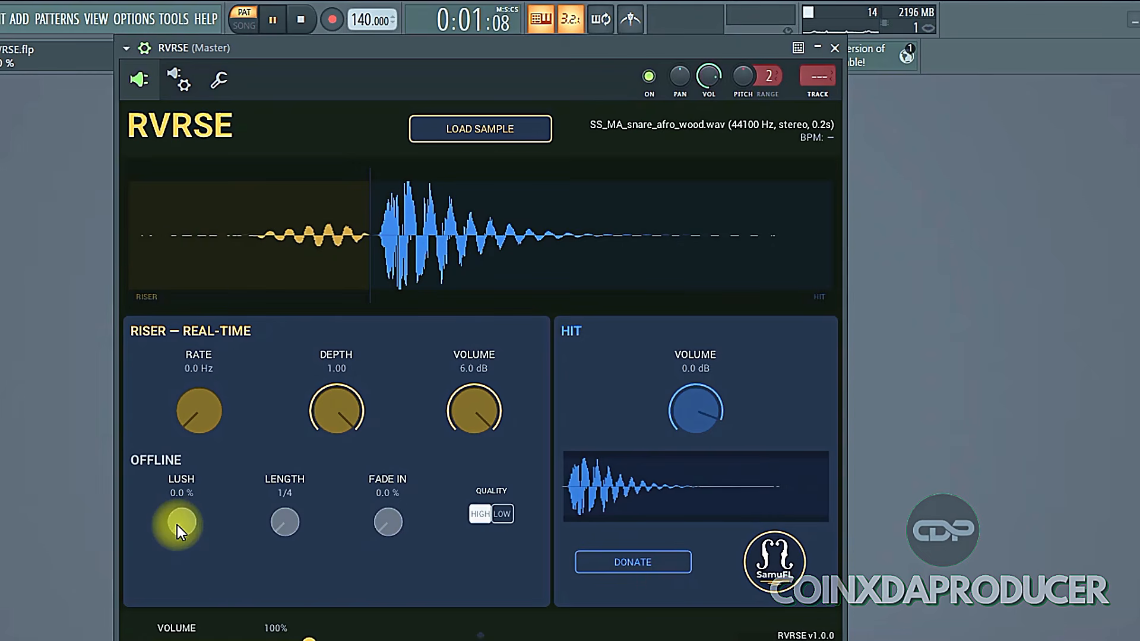
mouse_move(177, 525)
mouse_down()
mouse_move(185, 479)
mouse_move(192, 509)
mouse_up()
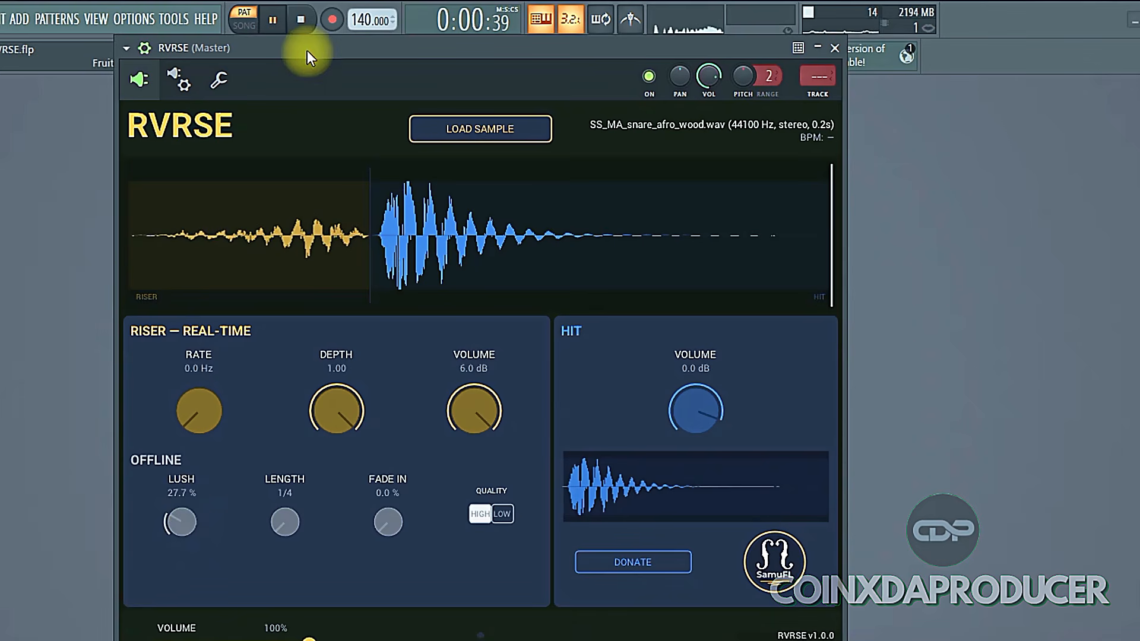
key(space)
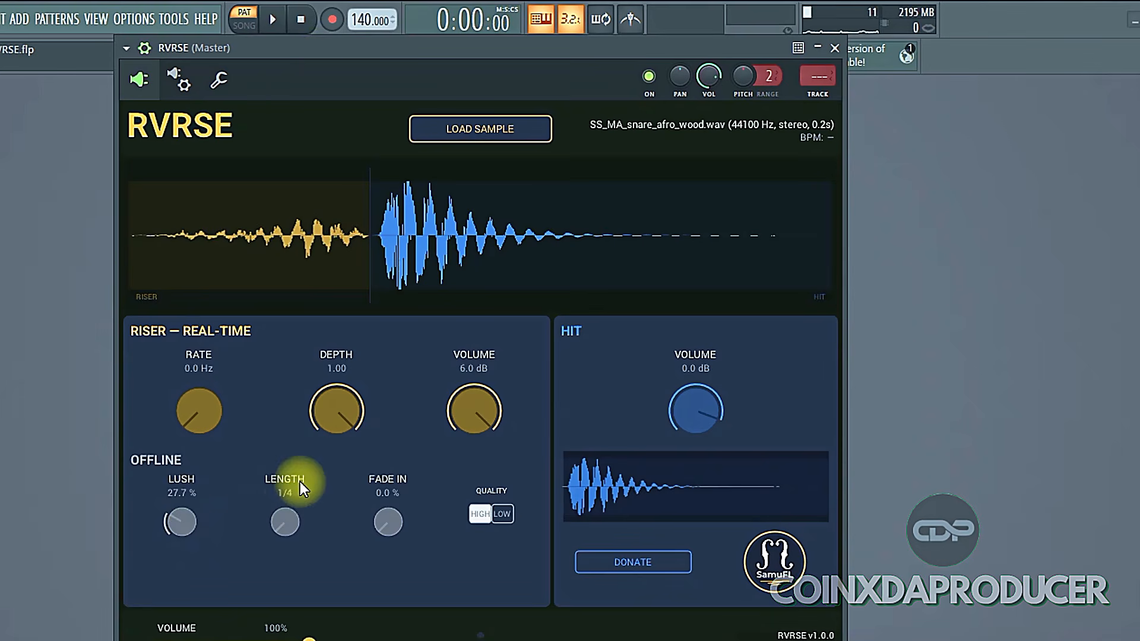
Audition the riser at Length 16, and set the Length to 1/2
drag(289, 501, 333, 87)
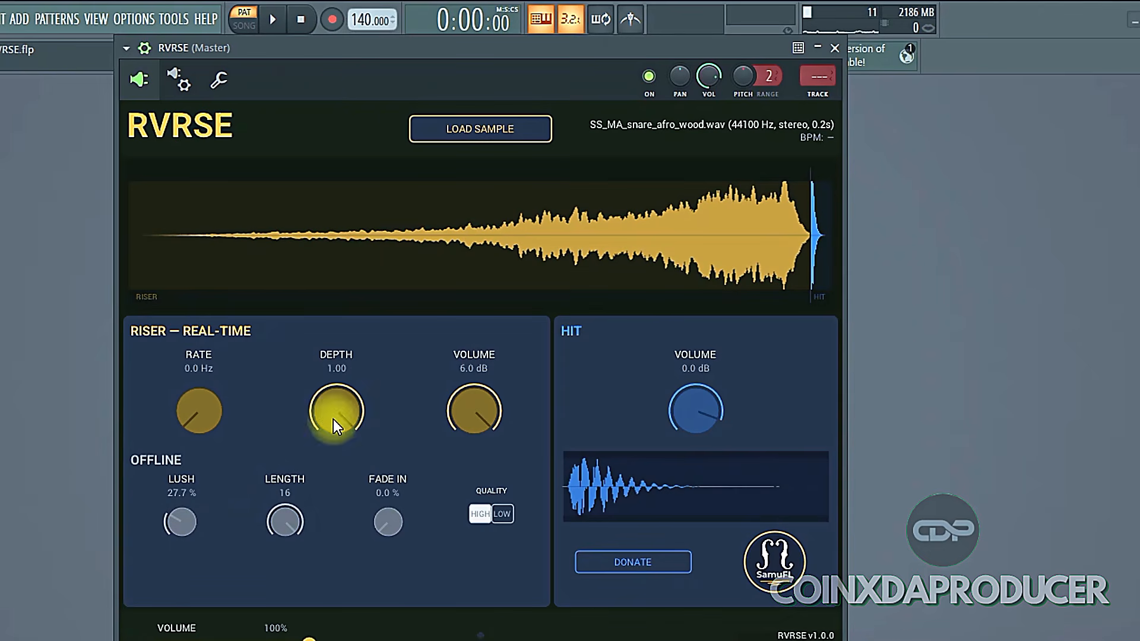
key(space)
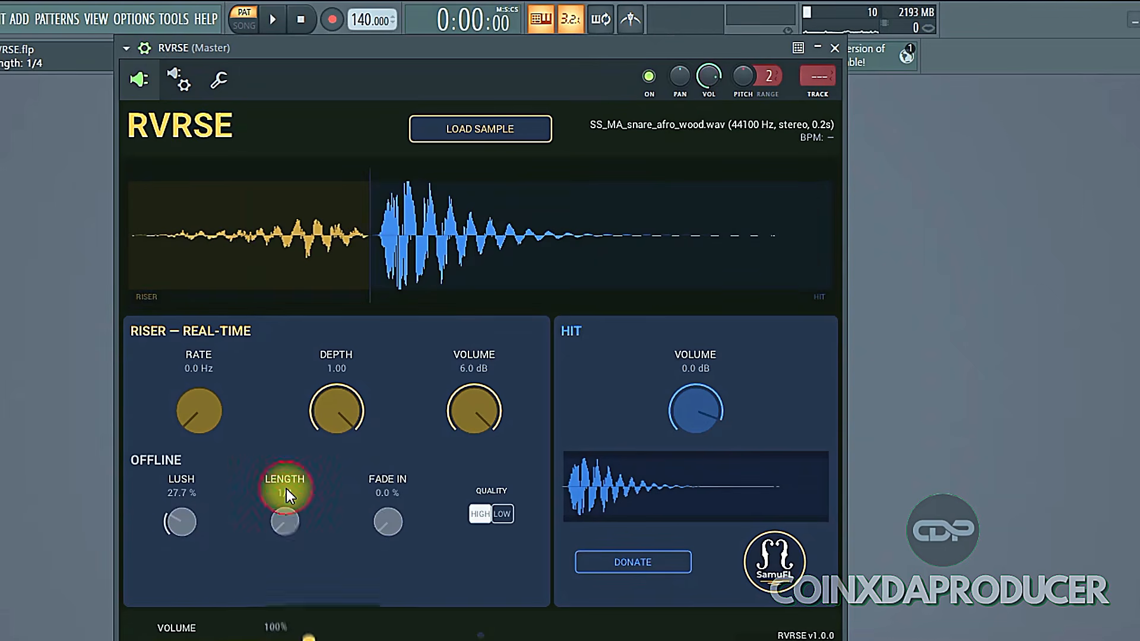
click(286, 490)
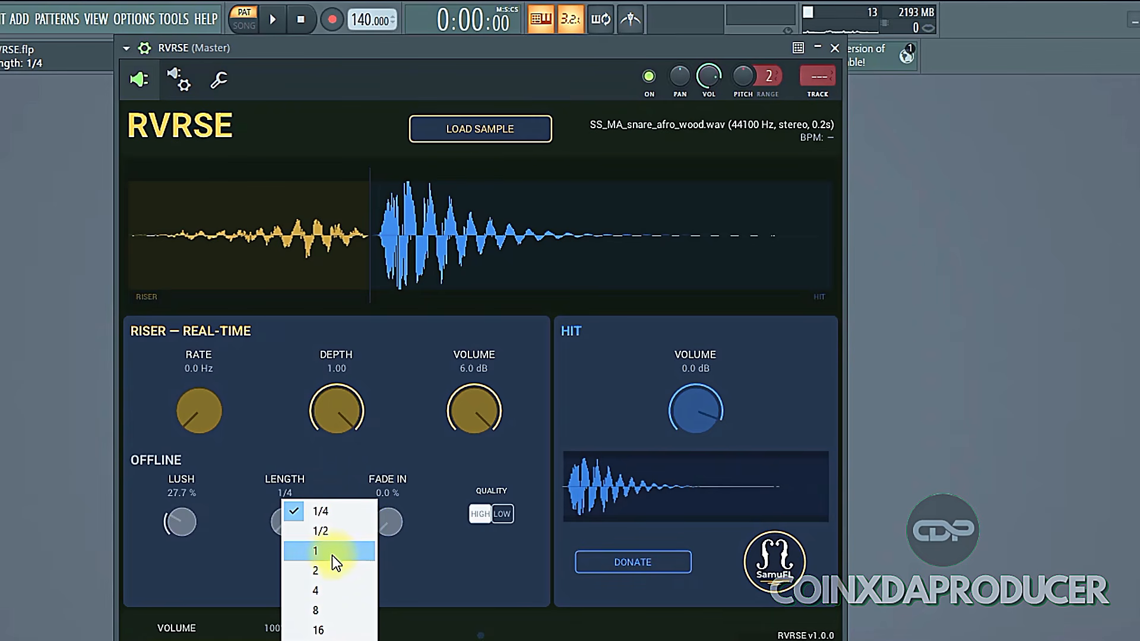
click(312, 532)
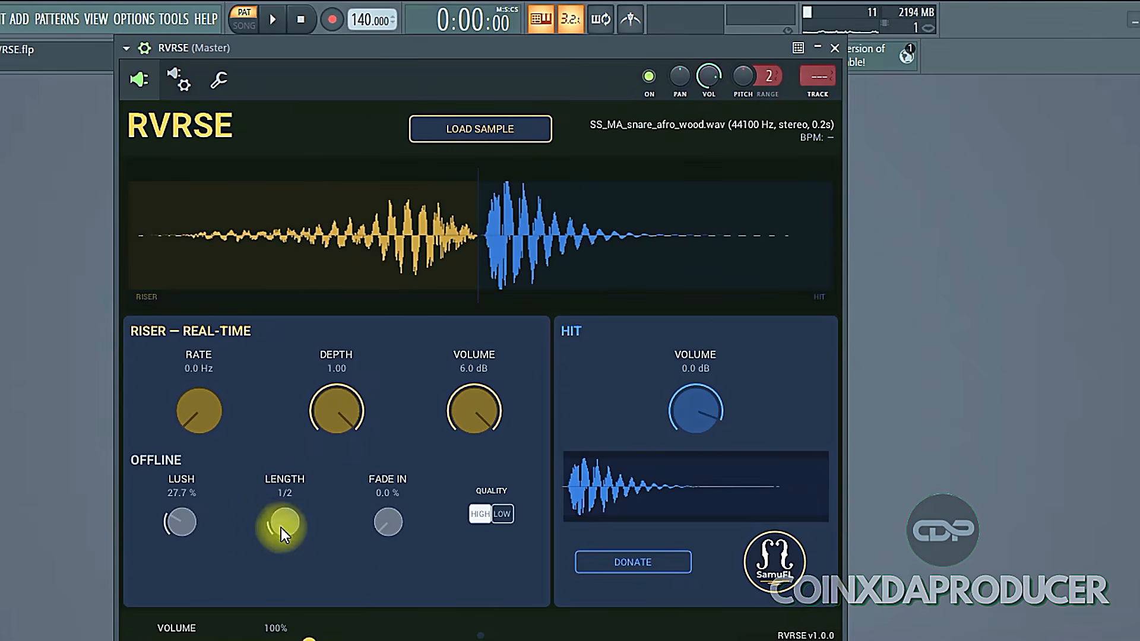
Set the riser's Length to 4 and audition the longer riser
click(313, 546)
click(320, 571)
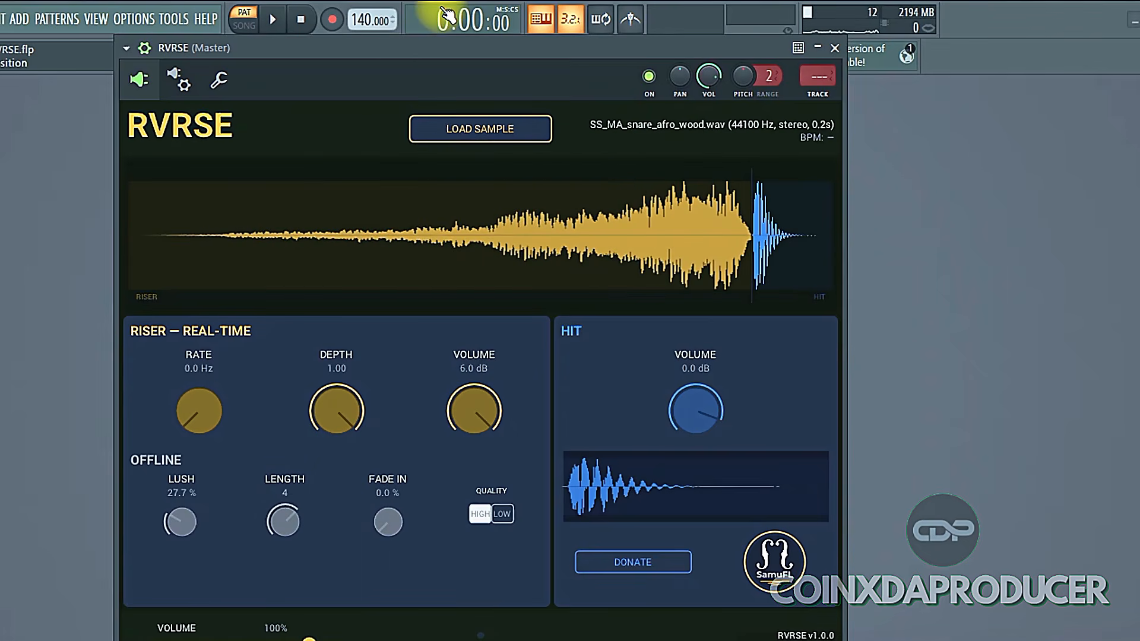
key(space)
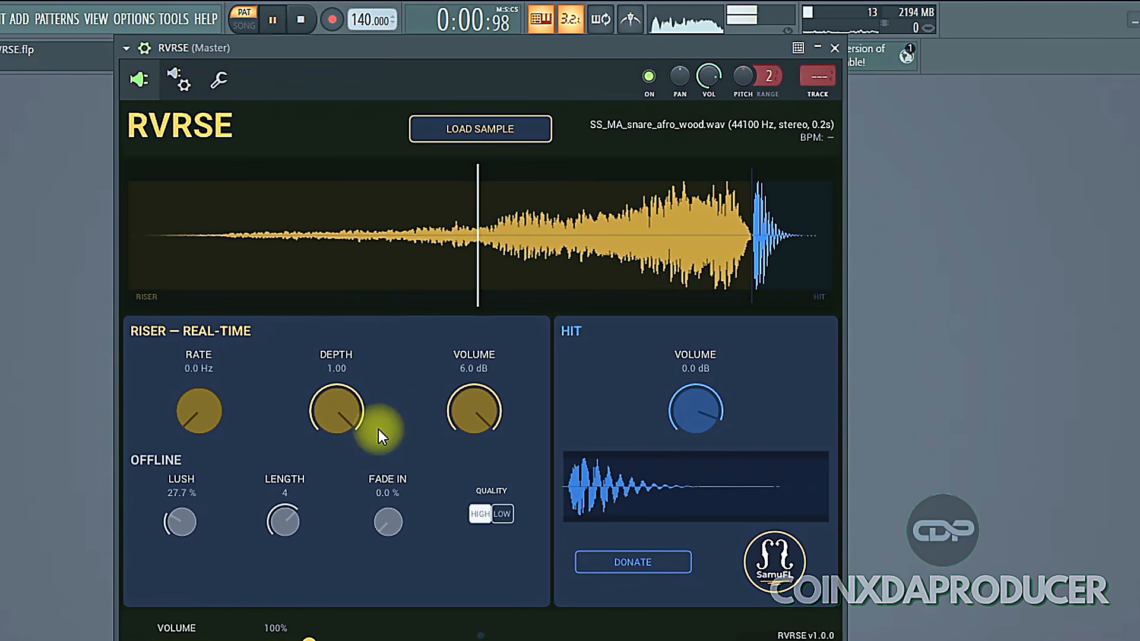
key(space)
Lower the riser's Length through 2 and 1 to 1/2 while auditioning it, and set Fade In to 0.0 %
scroll(284, 521, down, 1)
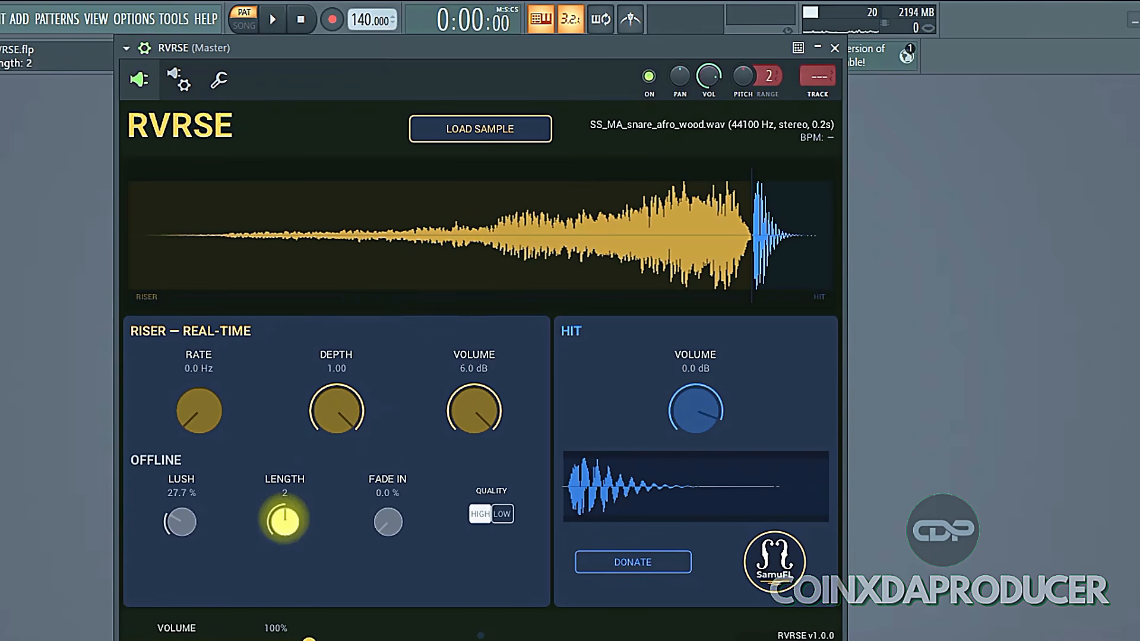
scroll(282, 513, down, 1)
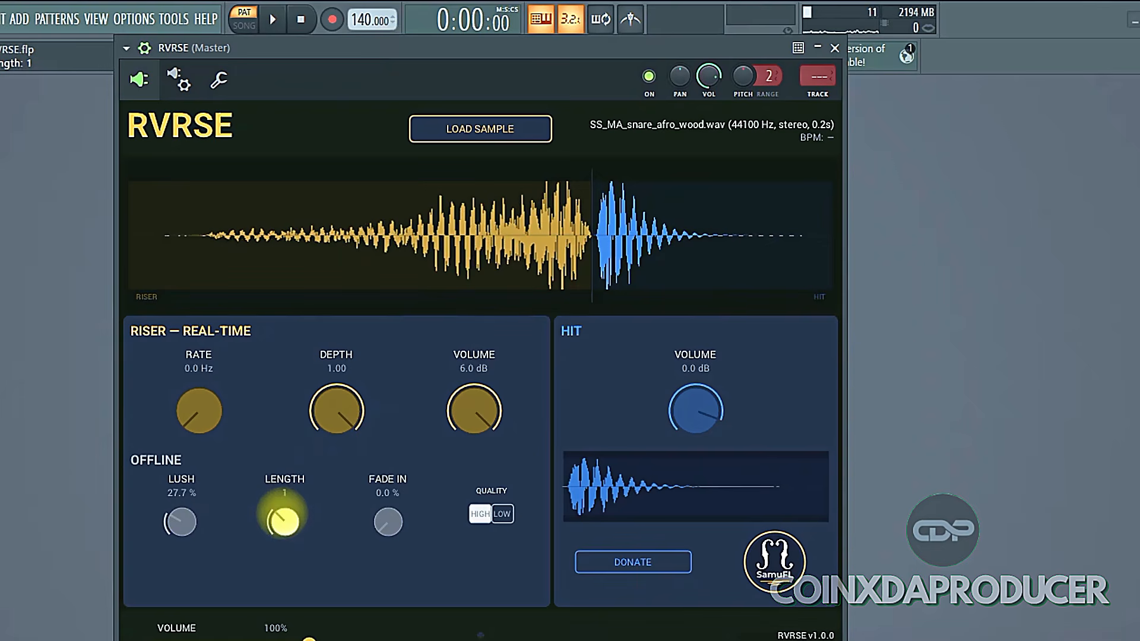
key(space)
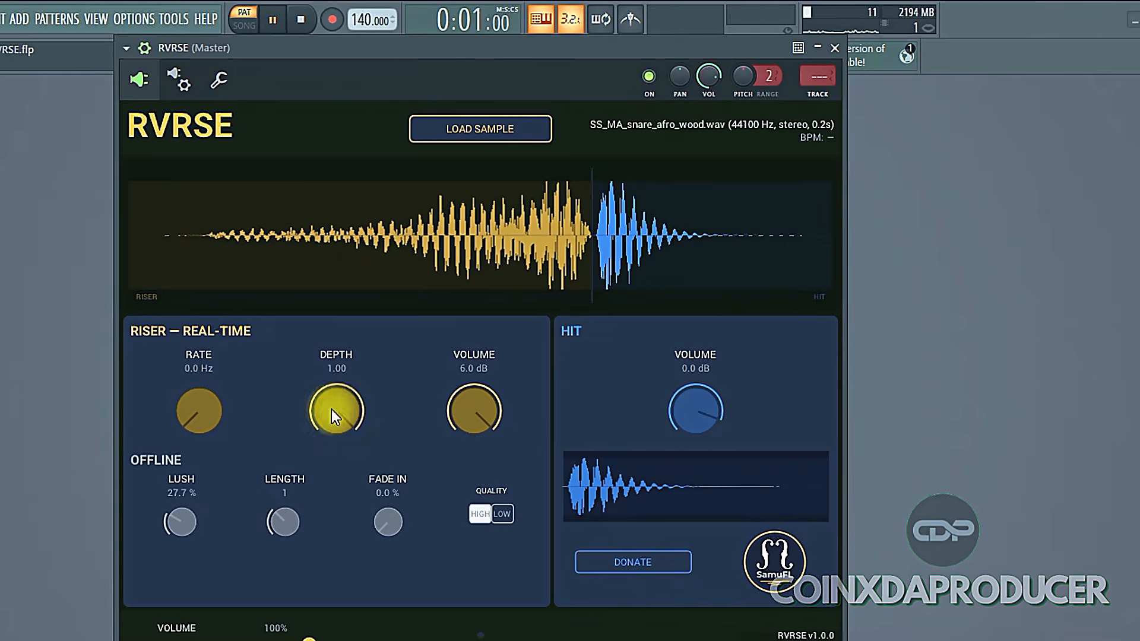
scroll(293, 515, down, 1)
key(space)
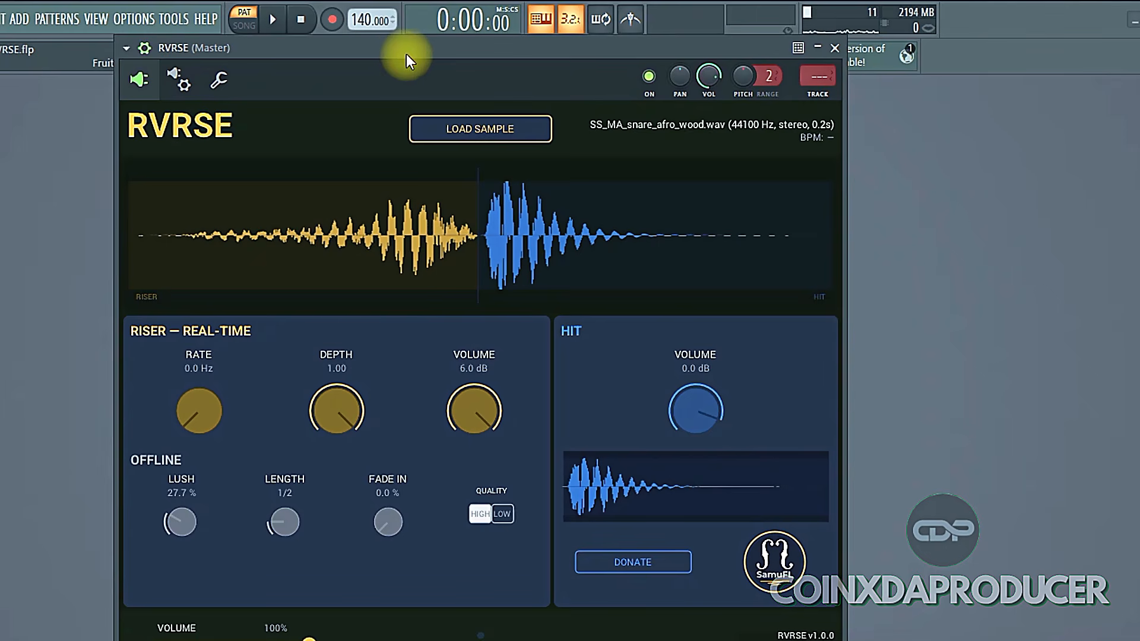
drag(380, 532, 385, 556)
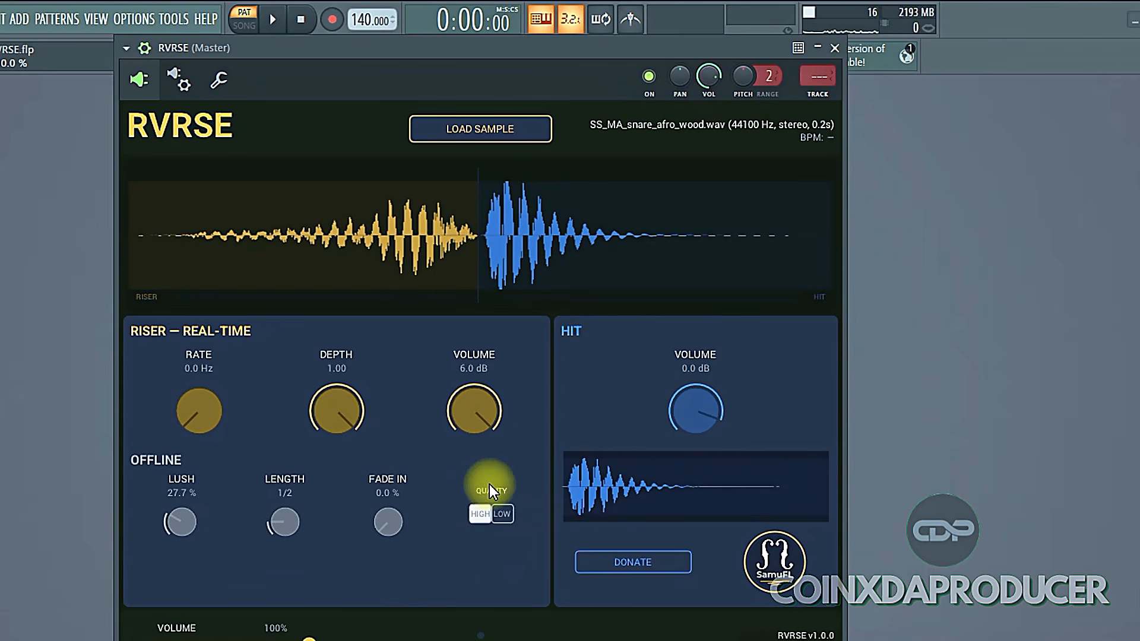
Compare Low and High riser Quality, audition it on Low, and return Quality to High
click(510, 520)
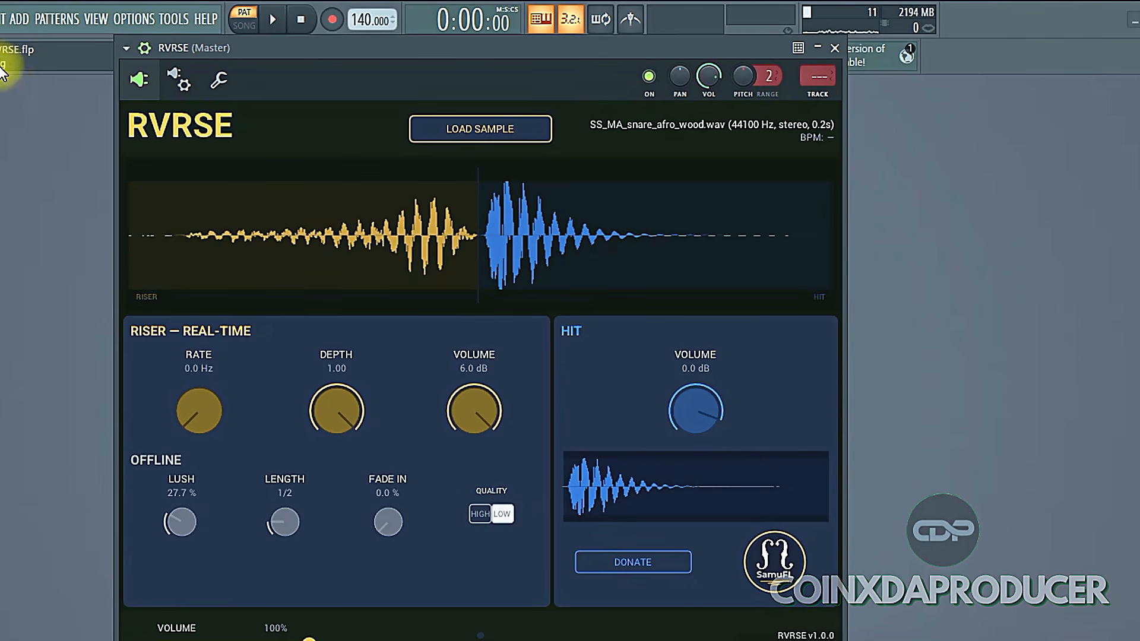
click(477, 515)
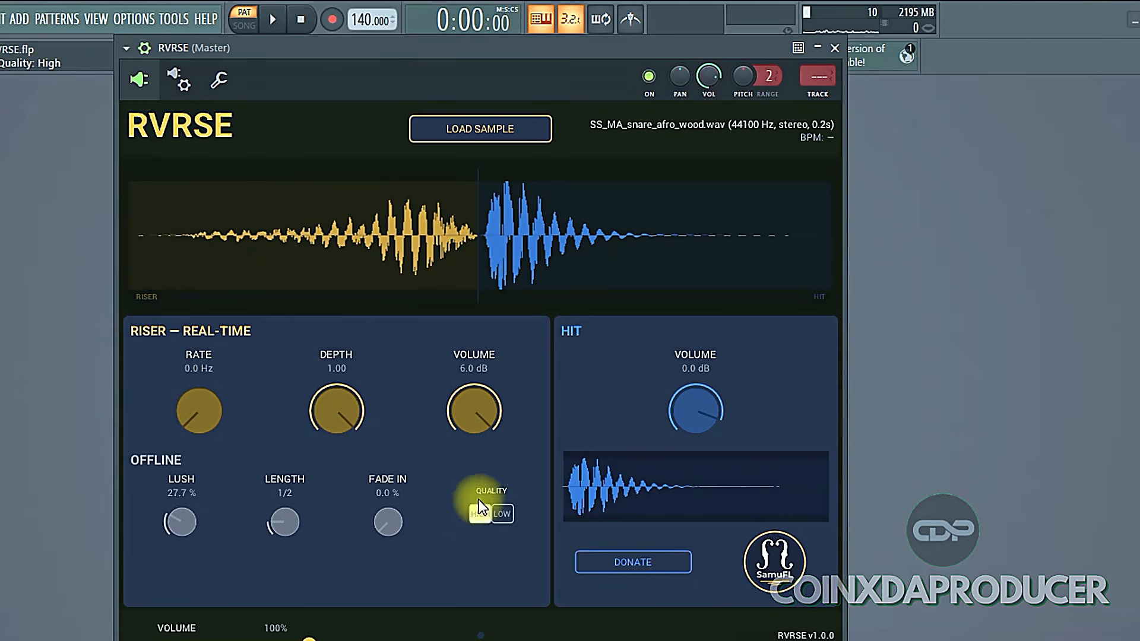
click(499, 516)
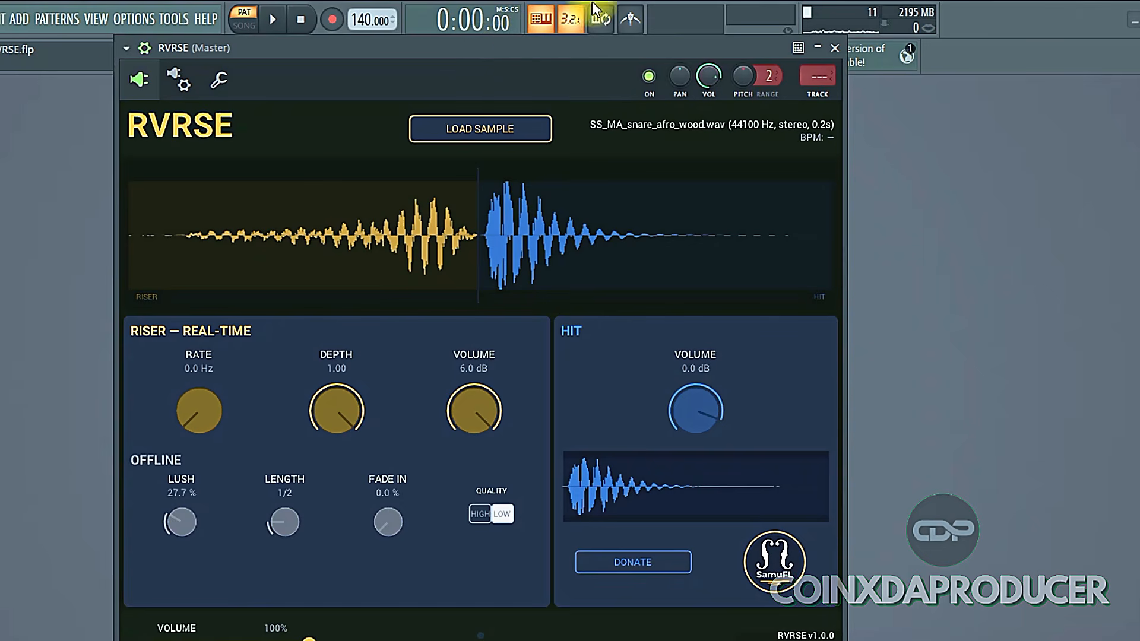
key(space)
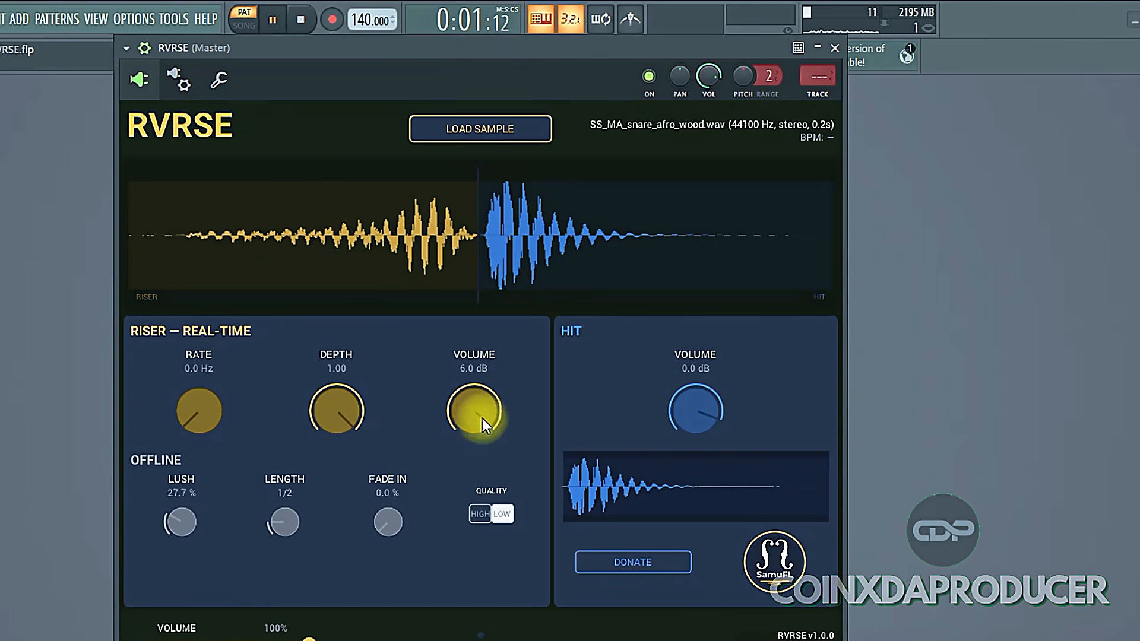
click(493, 523)
key(space)
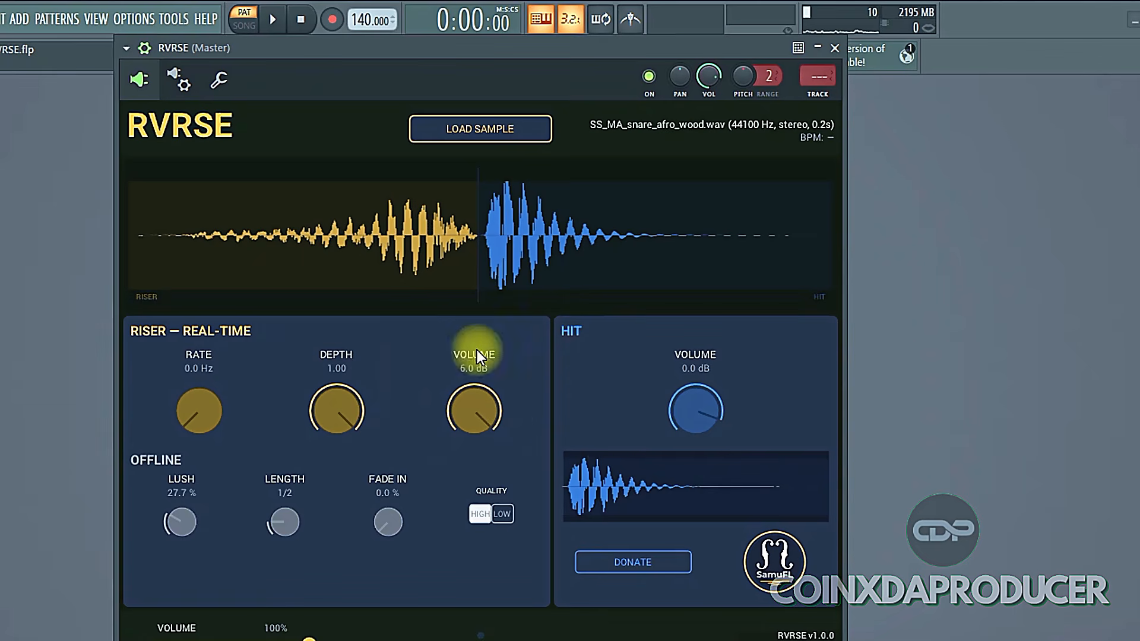
Try the hit Volume at -1.9 dB and set it to 4.4 dB, with the riser Volume at 6.0 dB
drag(733, 428, 695, 418)
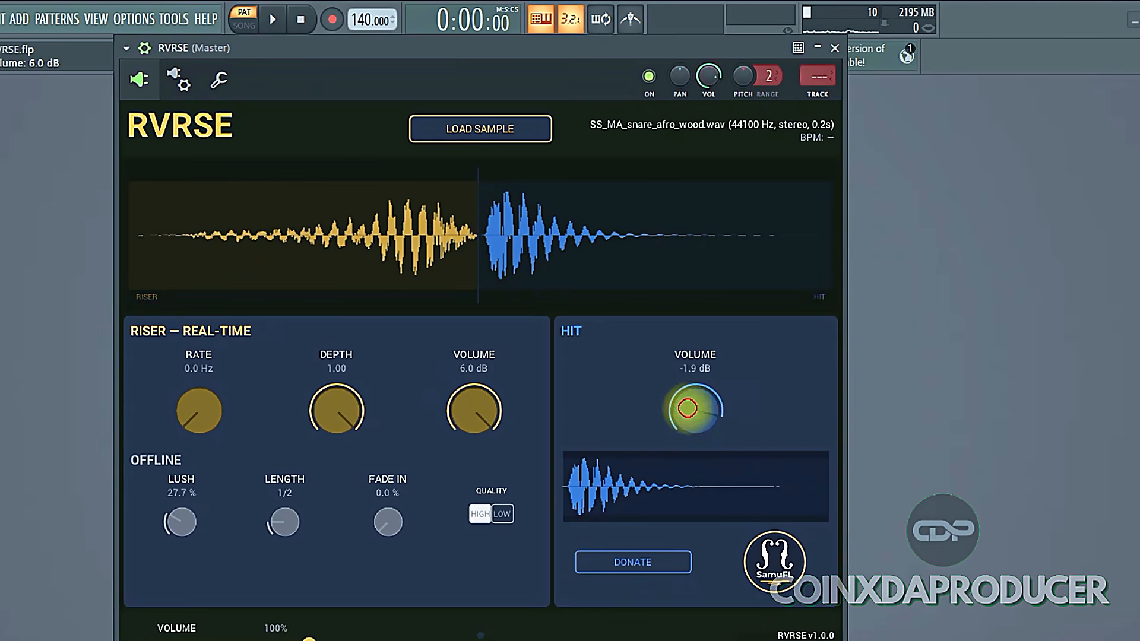
drag(692, 408, 690, 366)
drag(479, 410, 479, 374)
drag(694, 410, 695, 415)
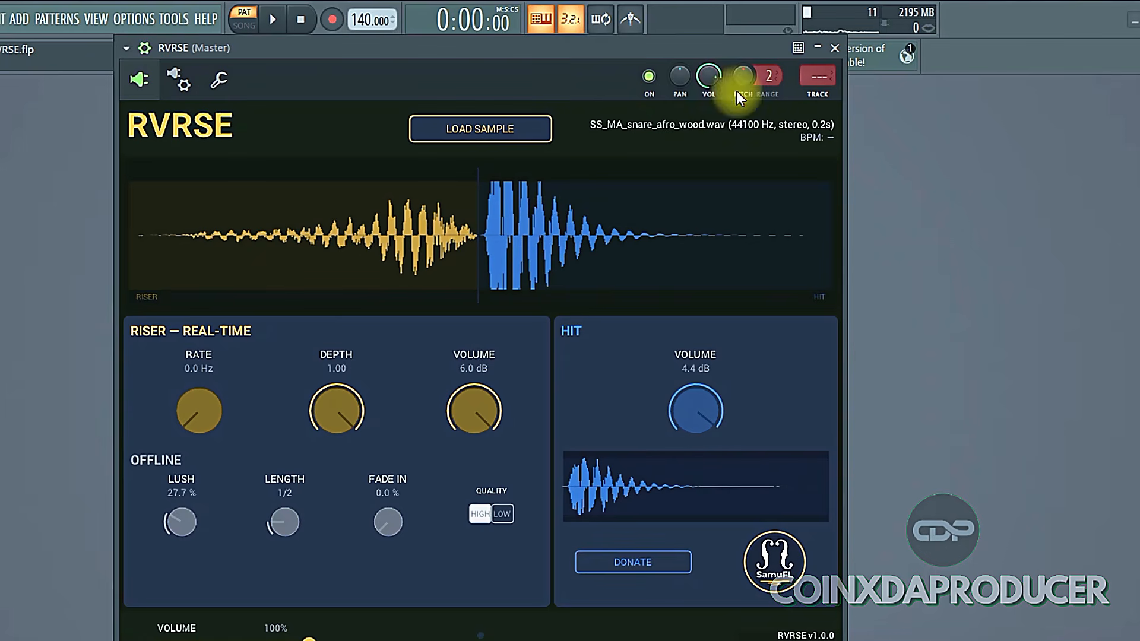
Move the RVRSE window down so it sits clear of the main toolbar
mouse_move(554, 51)
mouse_down()
mouse_move(670, 55)
mouse_move(529, 56)
mouse_move(540, 57)
mouse_up()
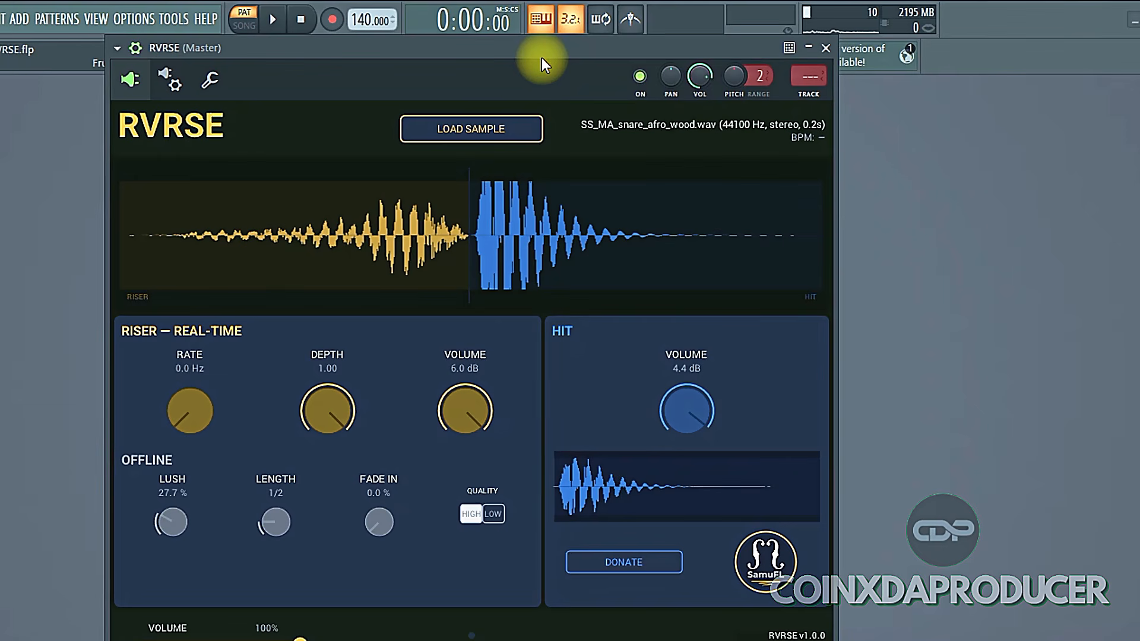
drag(538, 42, 537, 127)
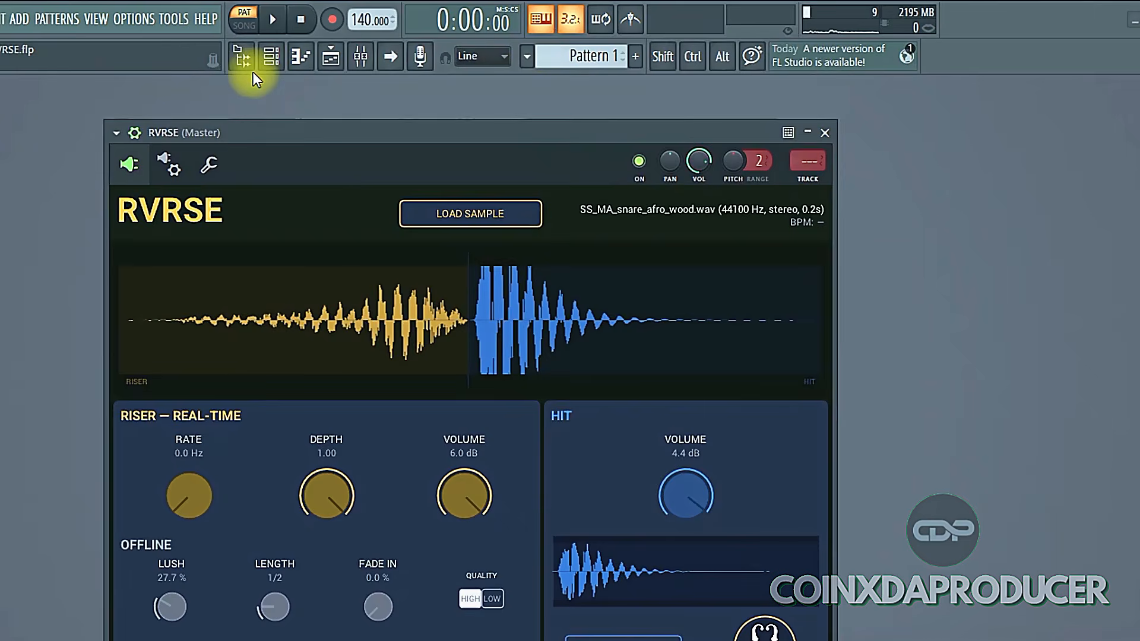
Open the Channel rack, move it up just below the main toolbar, and close it
click(253, 72)
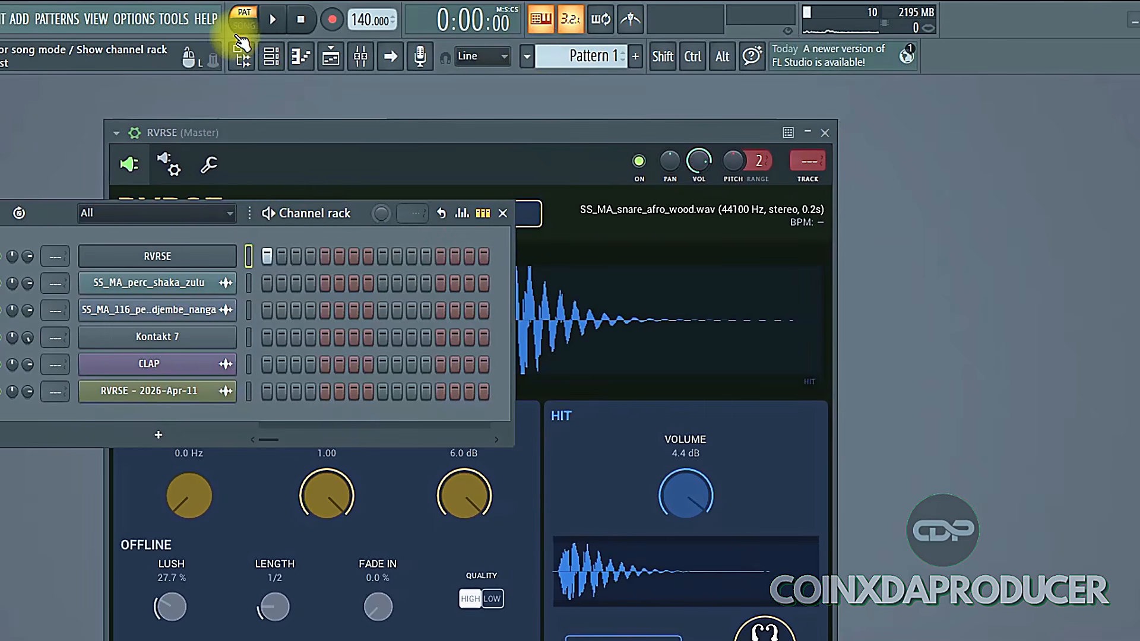
click(273, 20)
click(298, 22)
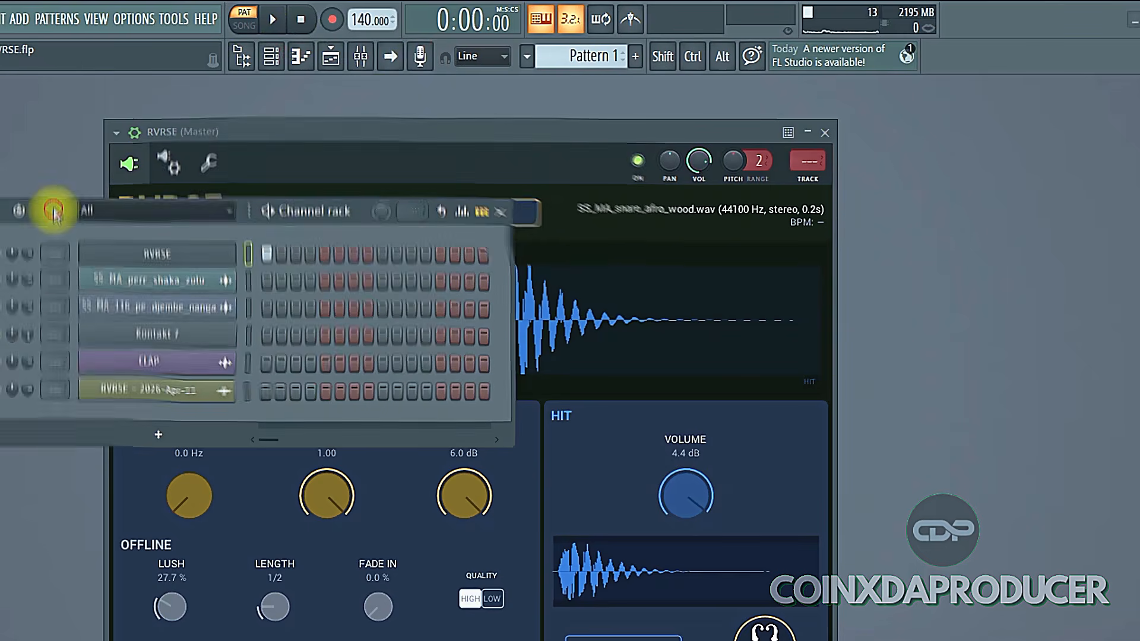
drag(52, 209, 151, 80)
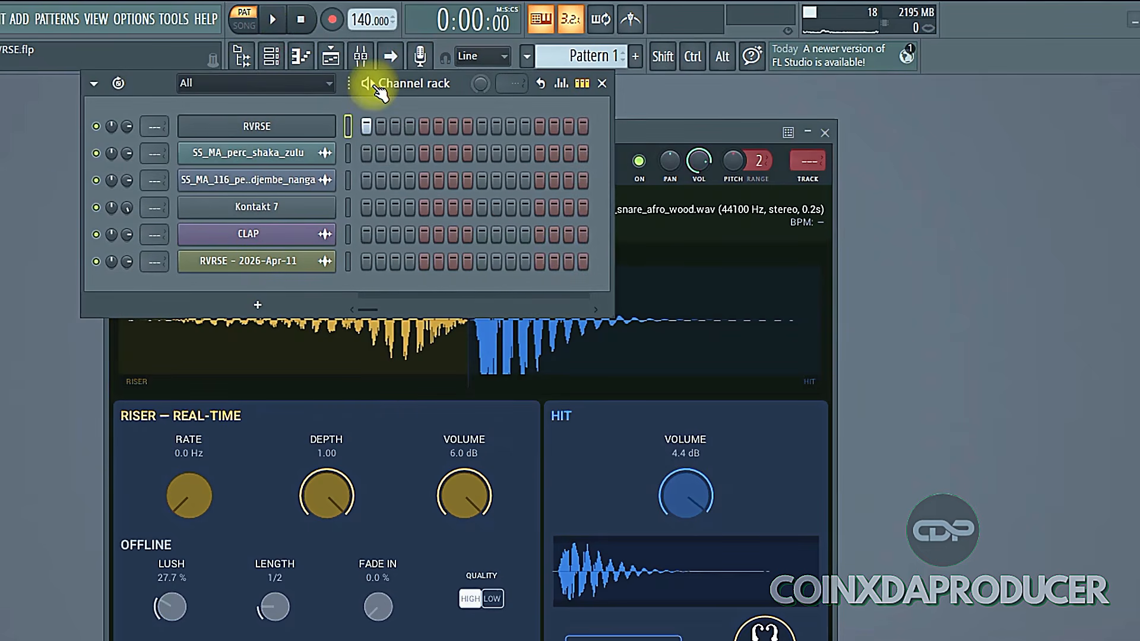
click(602, 84)
Switch to the browser and pause the YouTube video "I Built a Plugin (and I'm Giving It Away)!" at 0:17
drag(556, 40, 554, 32)
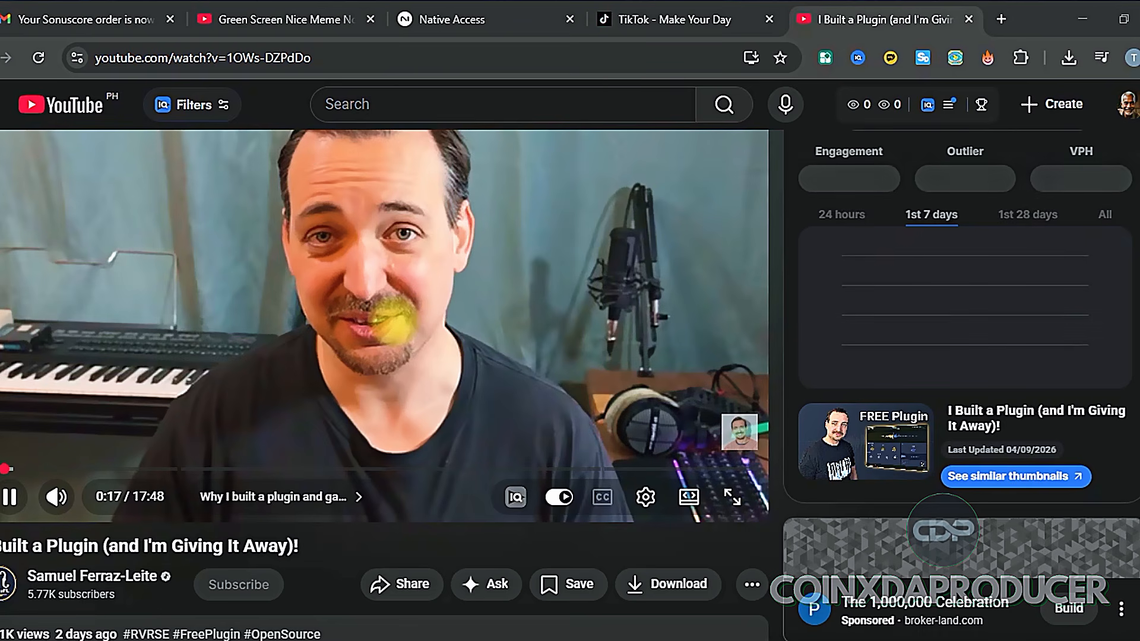
click(392, 321)
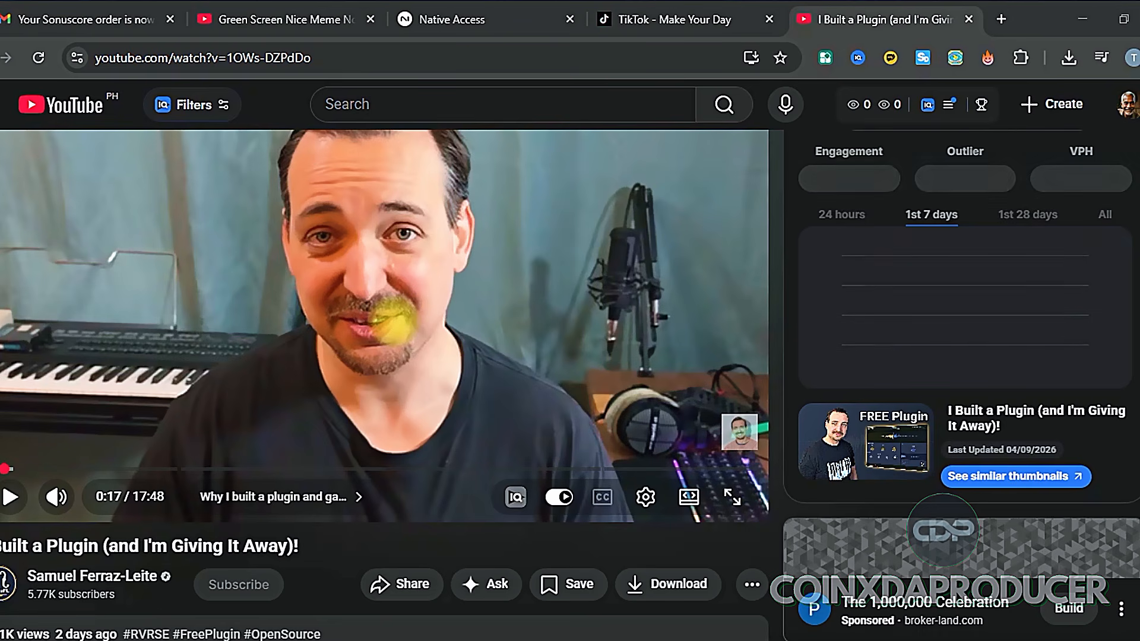